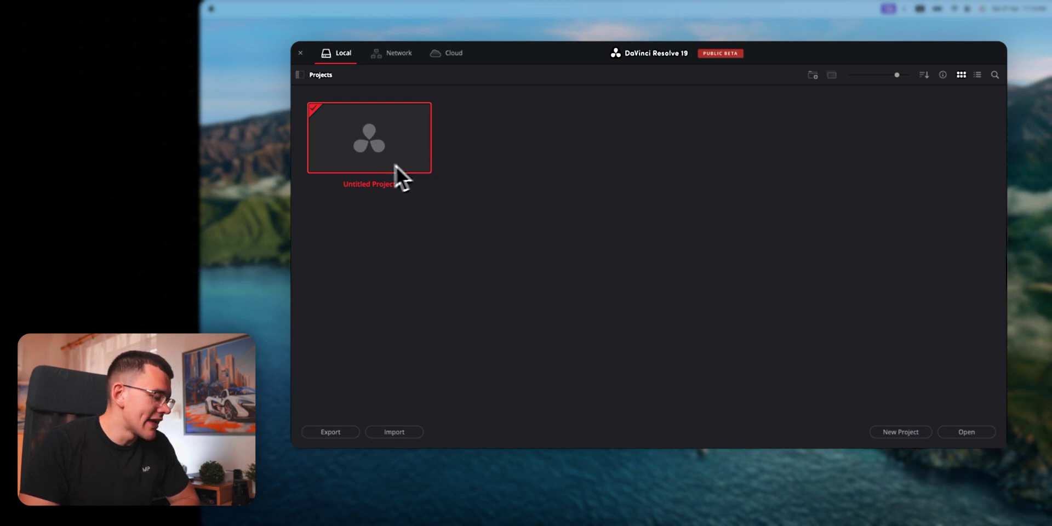
- Create a new project named 'Tutorial 1' from the Project Manager
click(901, 432)
text(Tutorial 1)
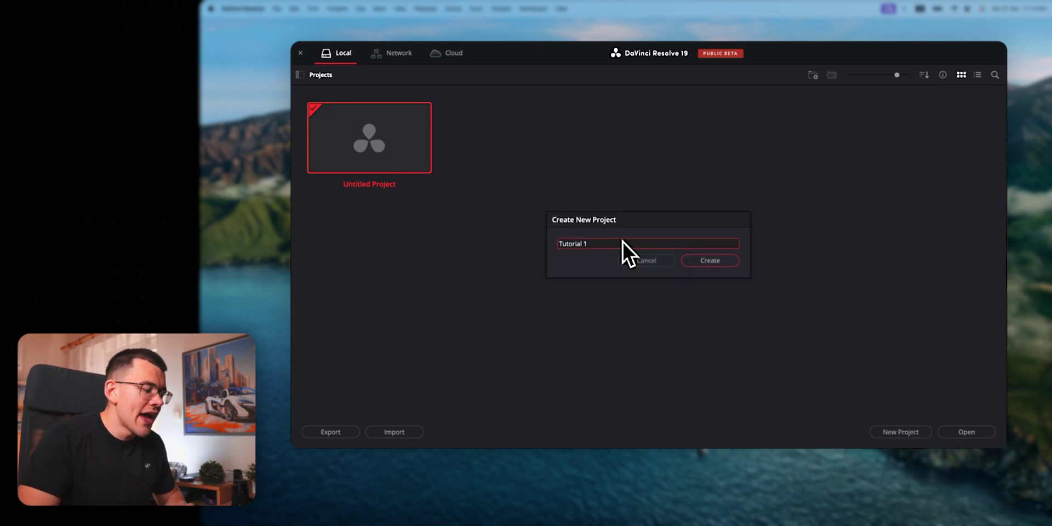
key(Return)
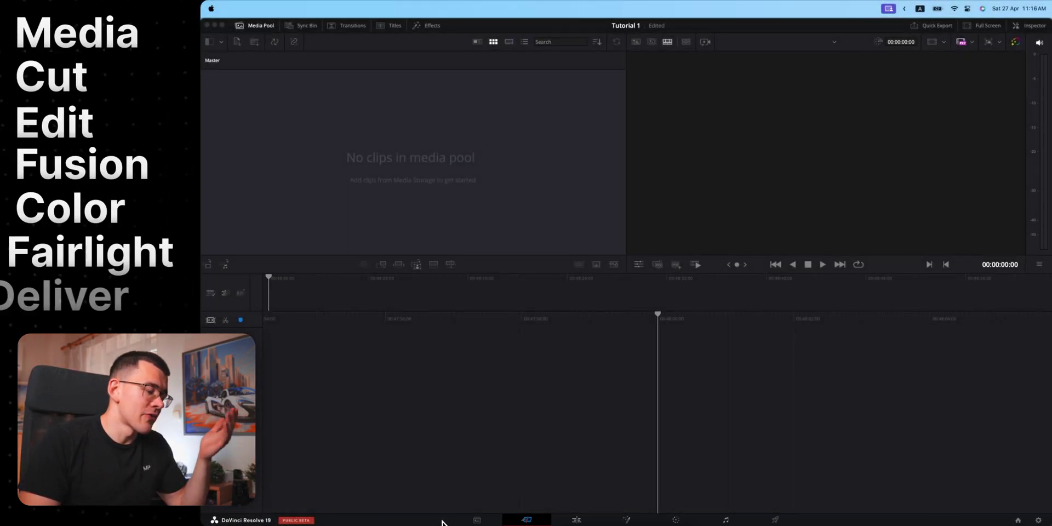
- Visit the Media, Cut and Edit pages in turn, ending on the Fusion page
click(477, 520)
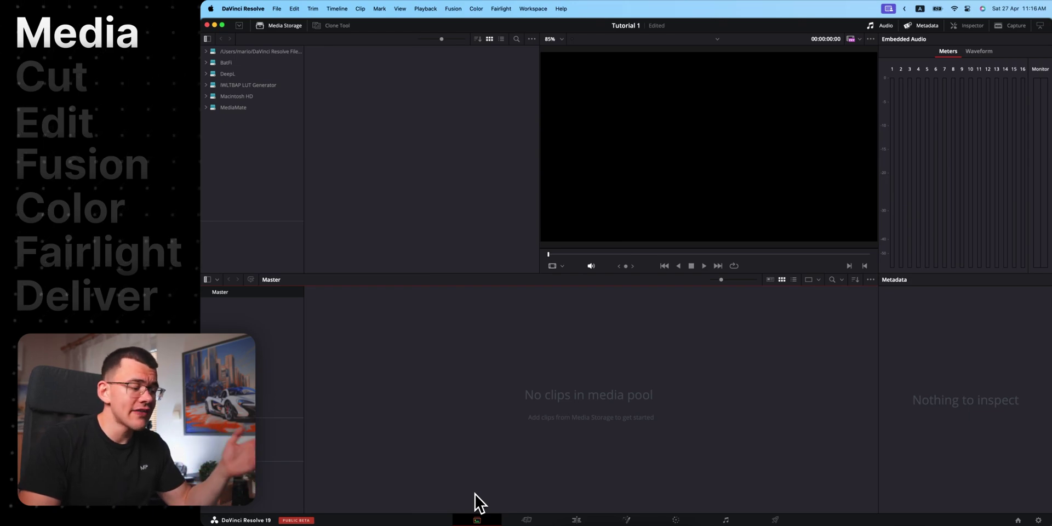
click(527, 519)
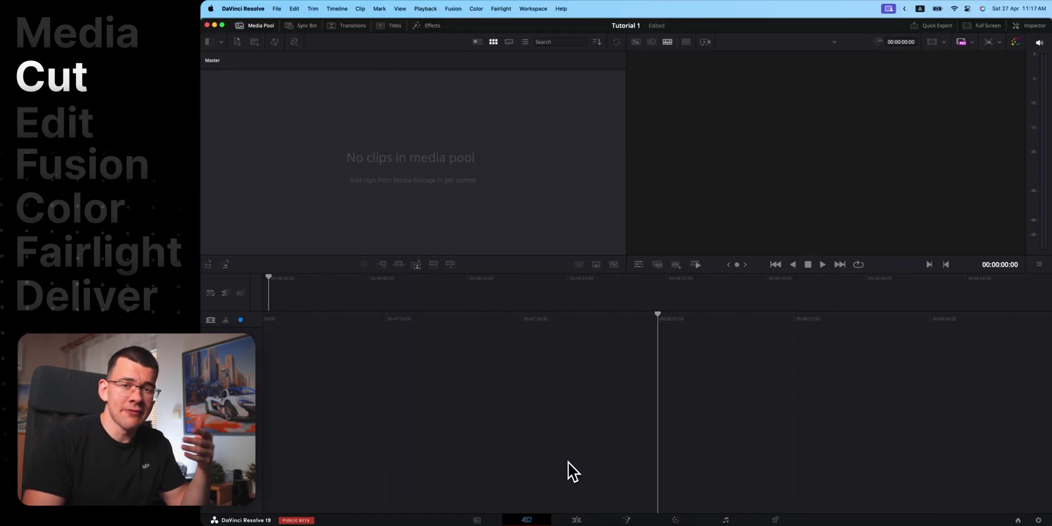
click(579, 518)
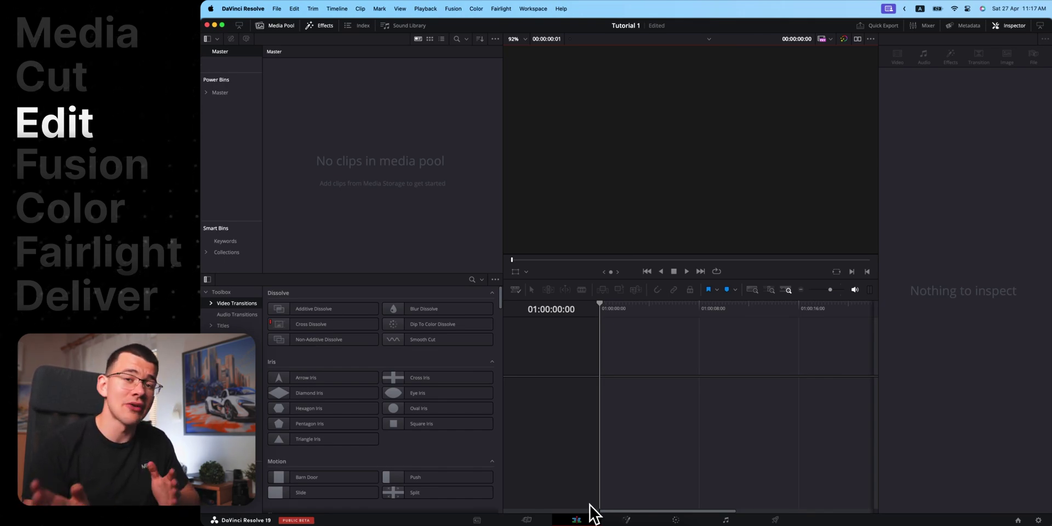
click(626, 519)
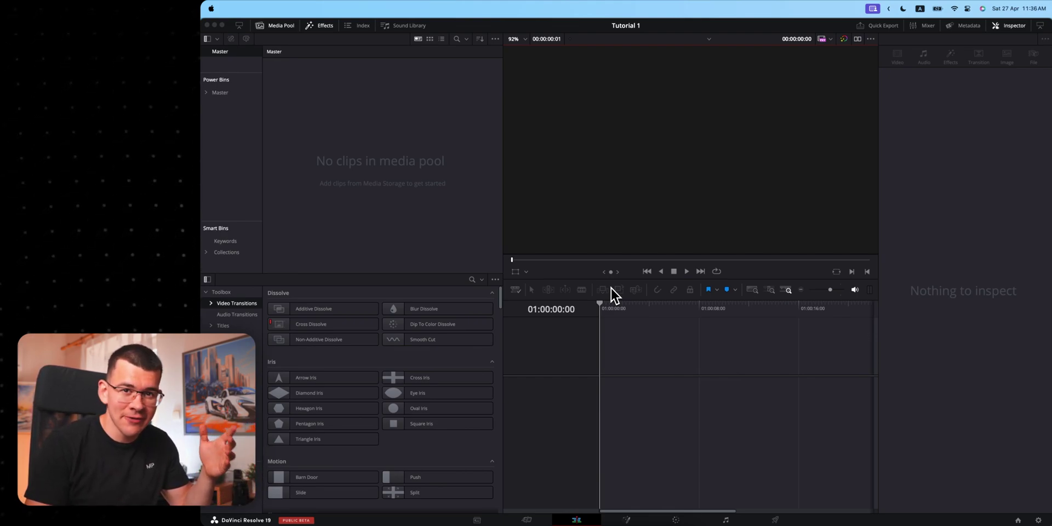
- Reset the Edit page to its default UI layout from the Workspace menu
click(534, 67)
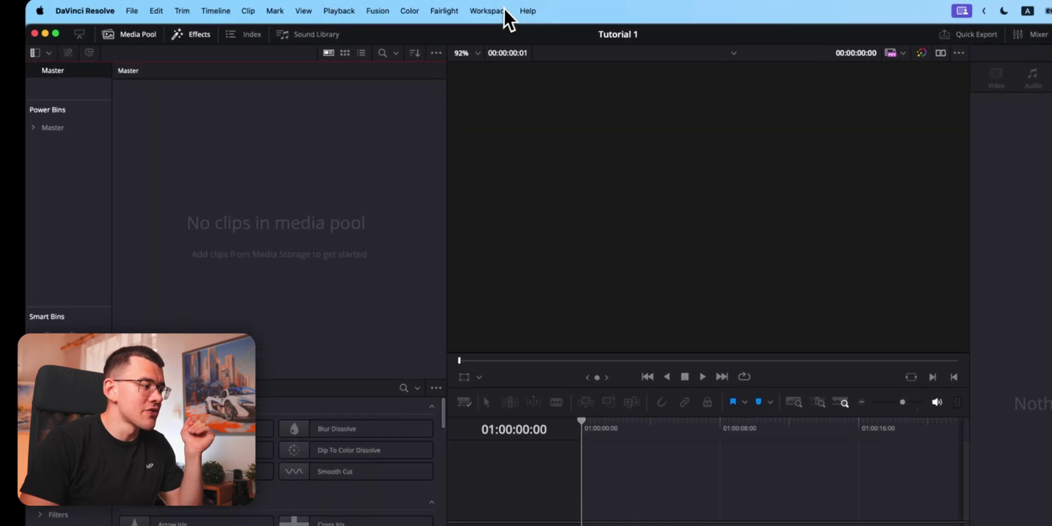
click(491, 10)
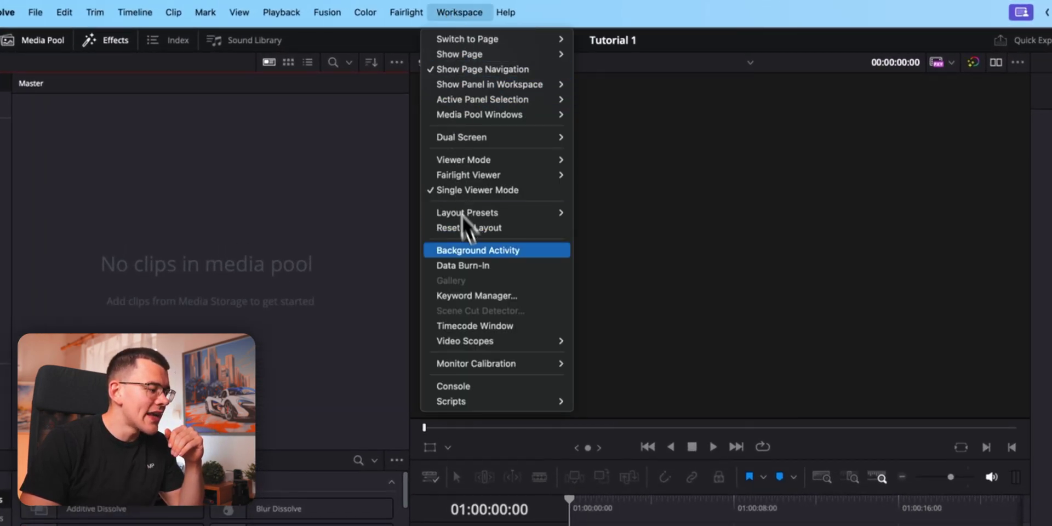
click(472, 229)
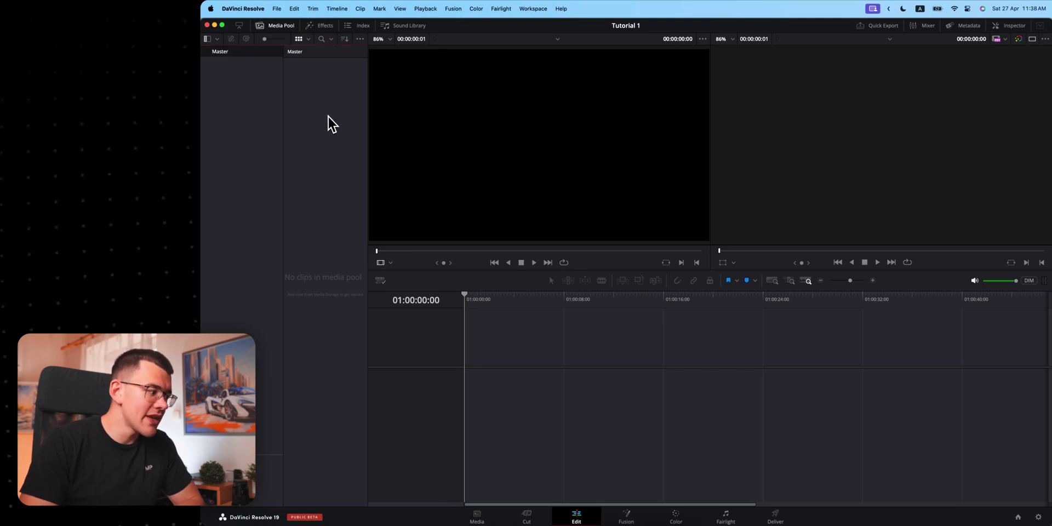
- Import the first video from Finished Videos into the media pool via Import Media
click(269, 29)
click(268, 29)
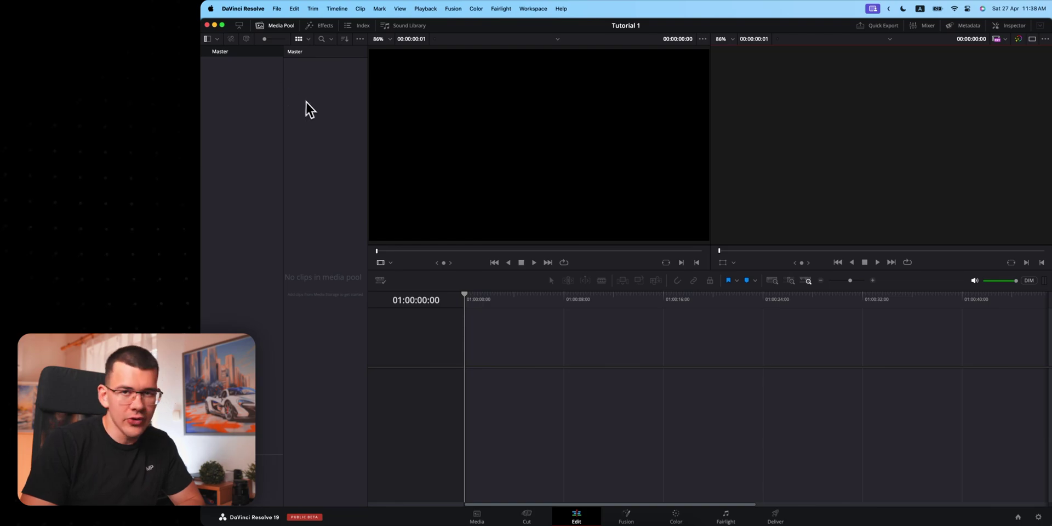
right_click(303, 157)
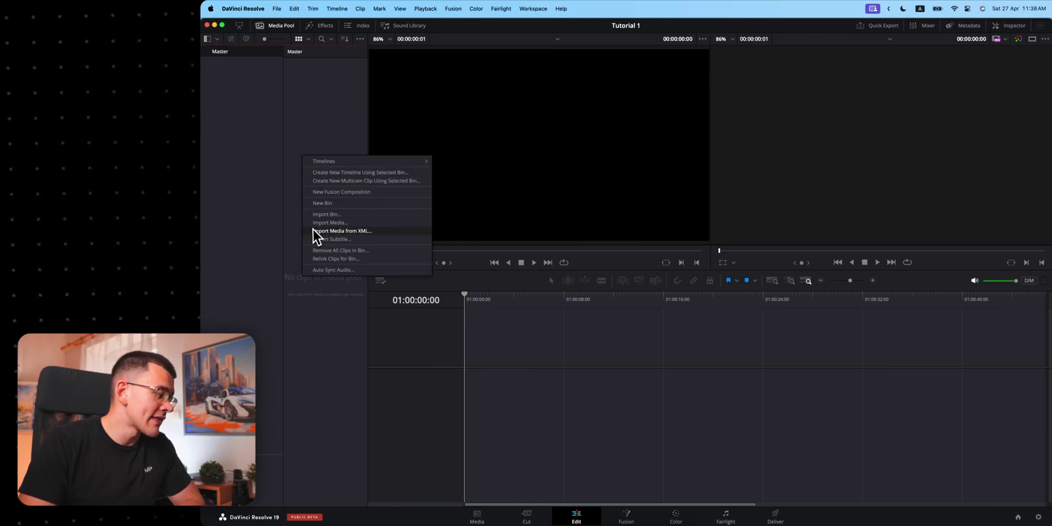
click(315, 223)
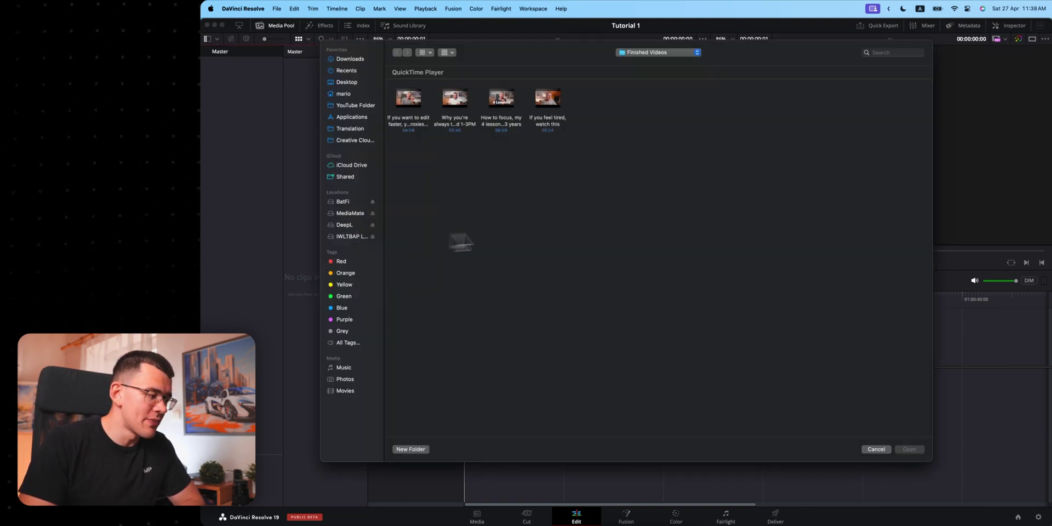
click(399, 100)
click(909, 449)
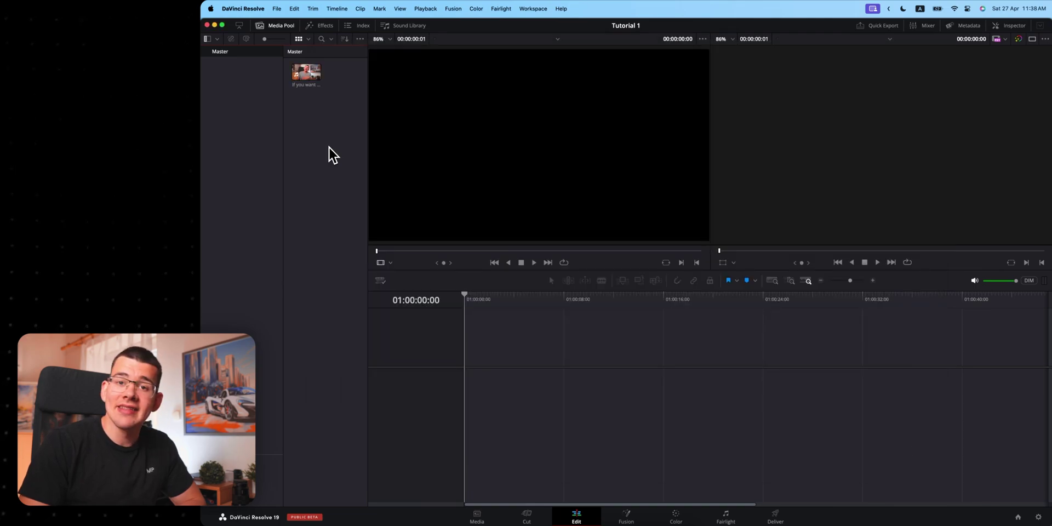
- Add the 'Why you're always tired around 1-3PM' video from Finder to the pool and timeline
click(567, 525)
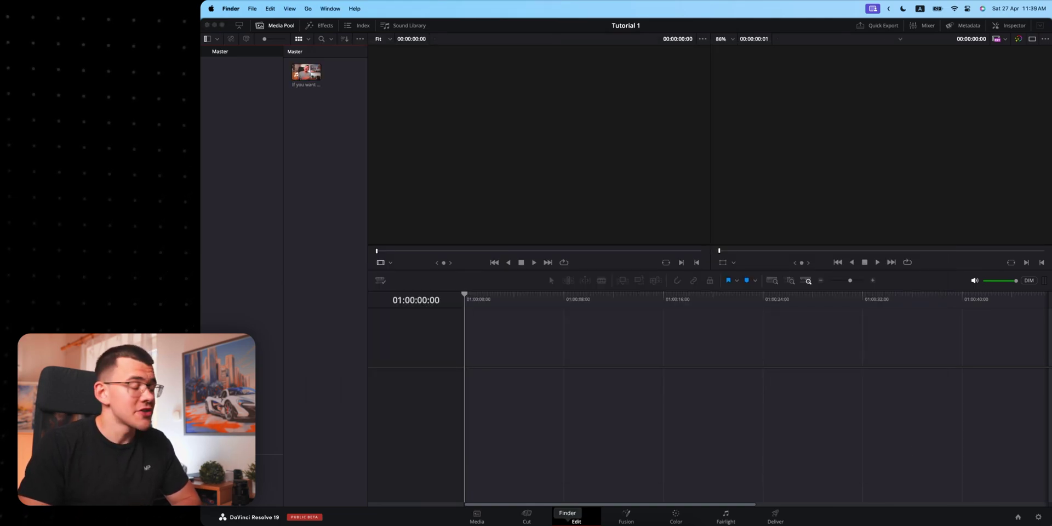
drag(563, 219, 343, 157)
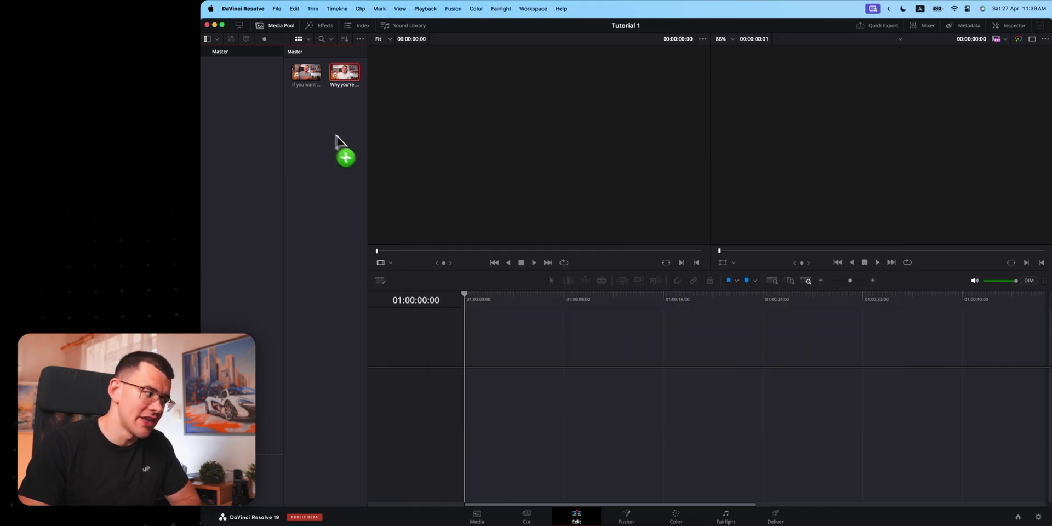
click(567, 522)
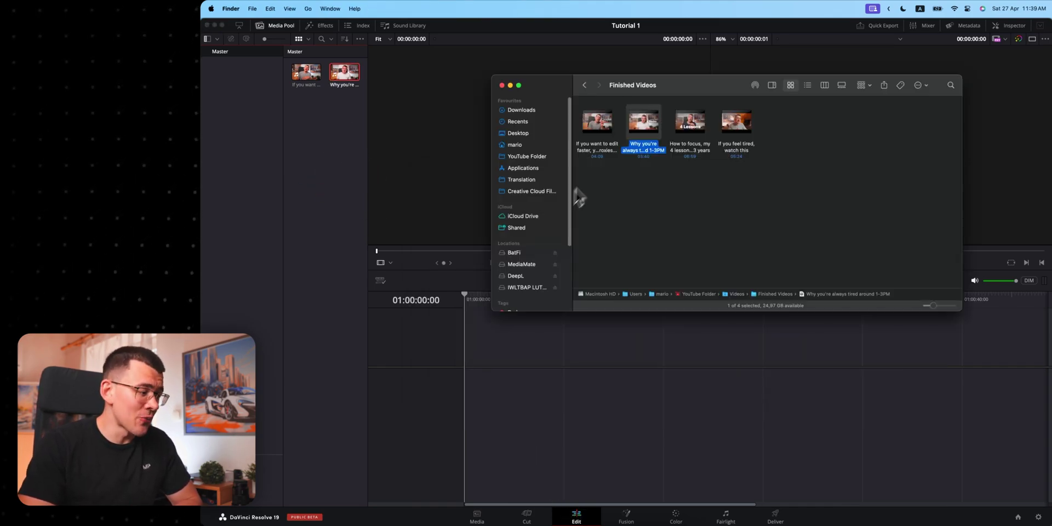
drag(645, 124, 548, 373)
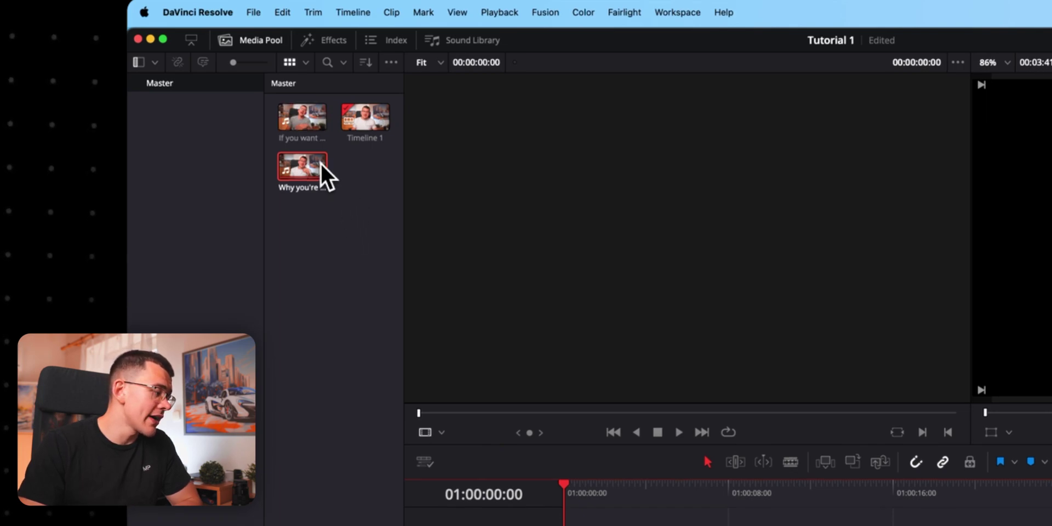
- Widen the media pool, enlarge thumbnails, and compare metadata, list and thumbnail views, ending on the grid
drag(403, 193, 475, 205)
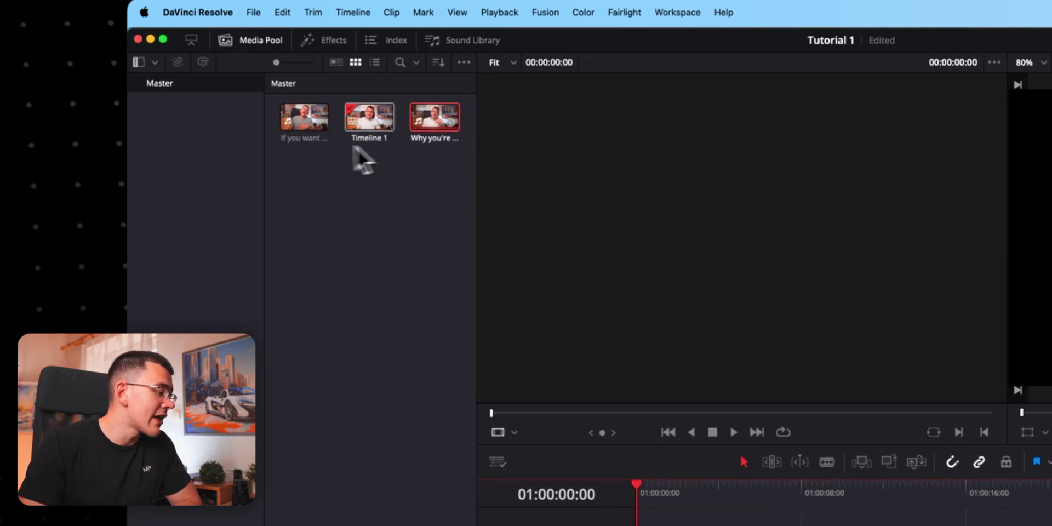
mouse_move(276, 62)
mouse_down()
mouse_move(296, 66)
mouse_move(287, 72)
mouse_up()
click(336, 62)
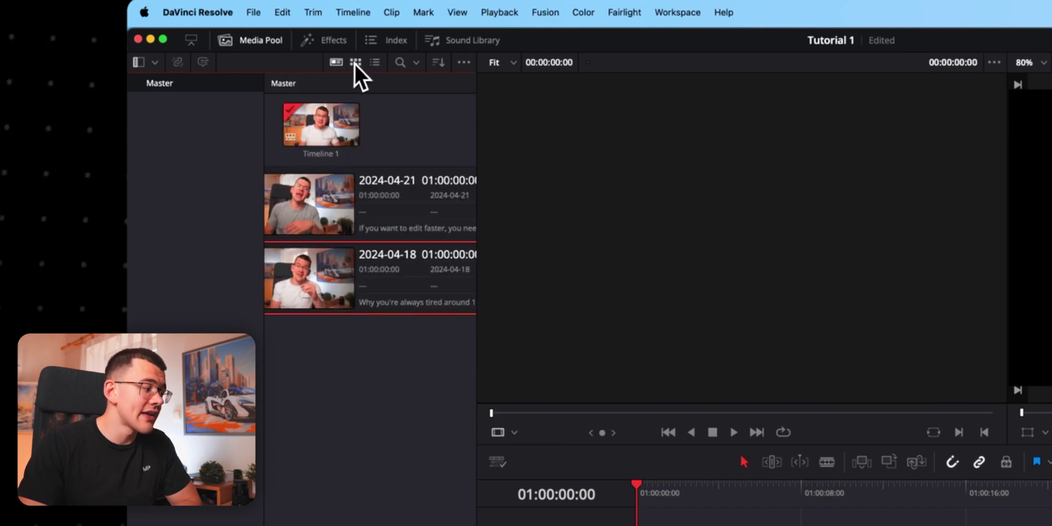
click(355, 63)
click(335, 63)
click(356, 63)
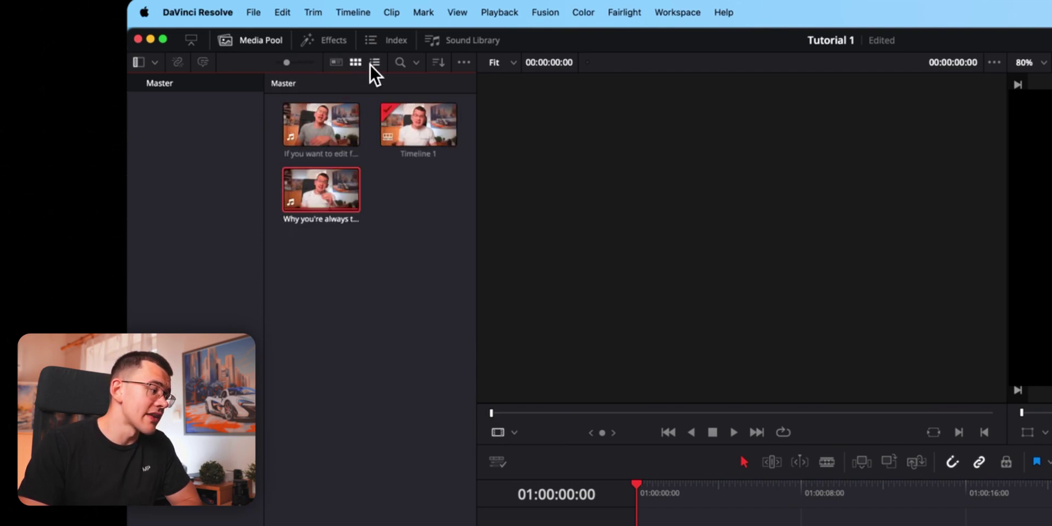
click(371, 63)
click(353, 62)
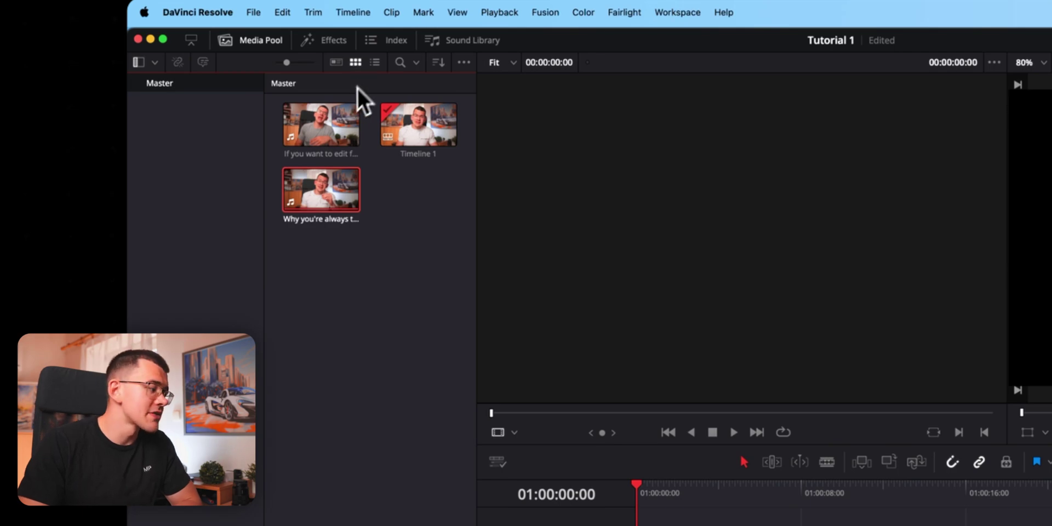
click(336, 63)
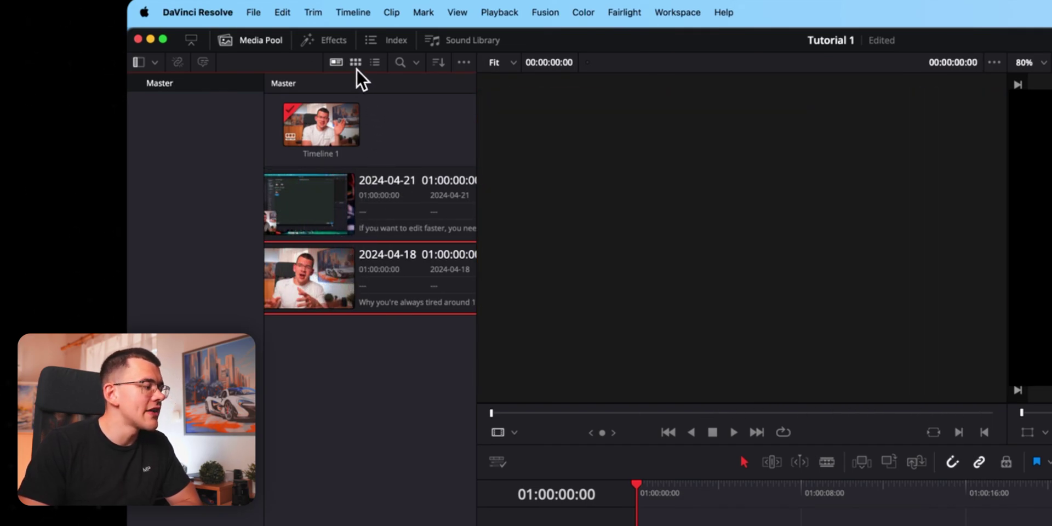
click(355, 63)
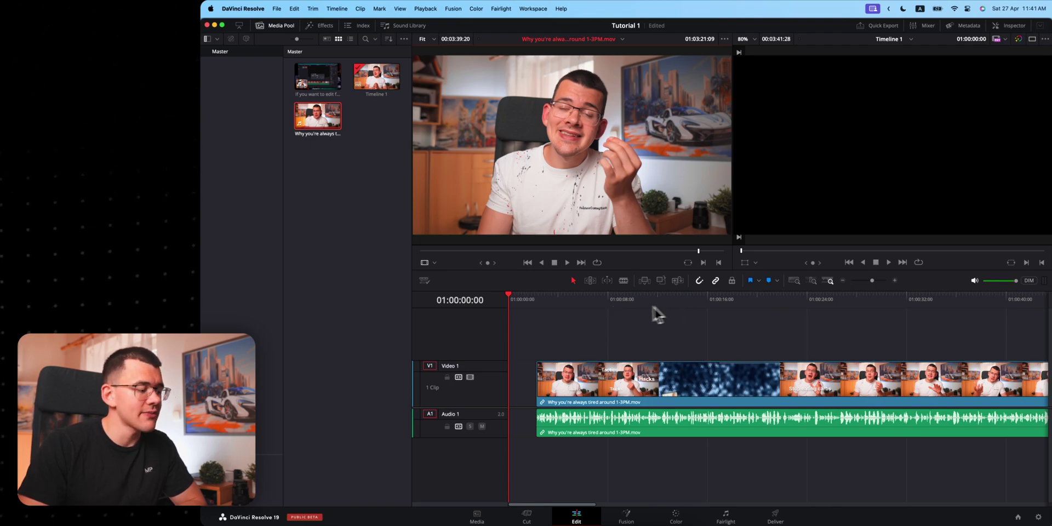
- Switch to single viewer mode, park the playhead at 01:00:14:03, and toggle the bin list panel
drag(511, 298, 668, 301)
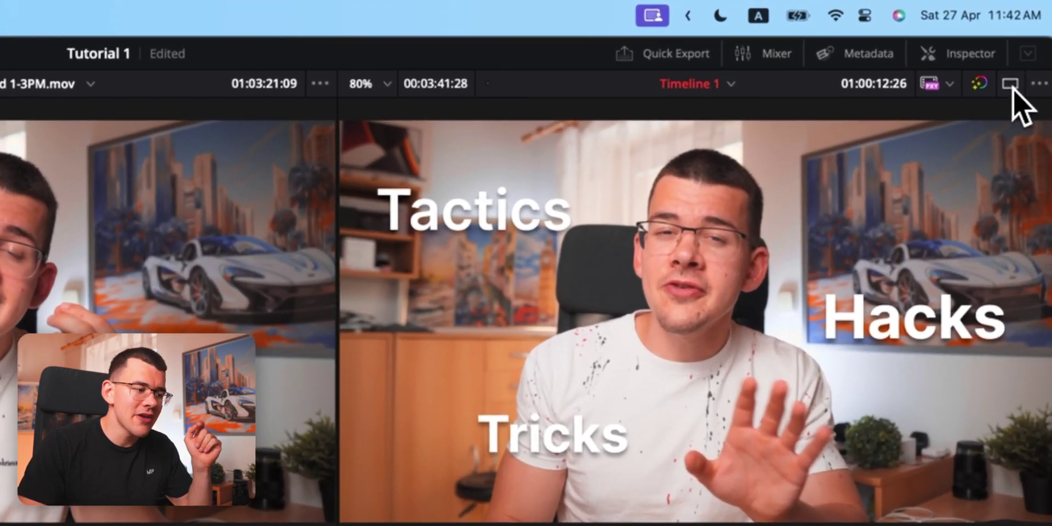
click(1011, 85)
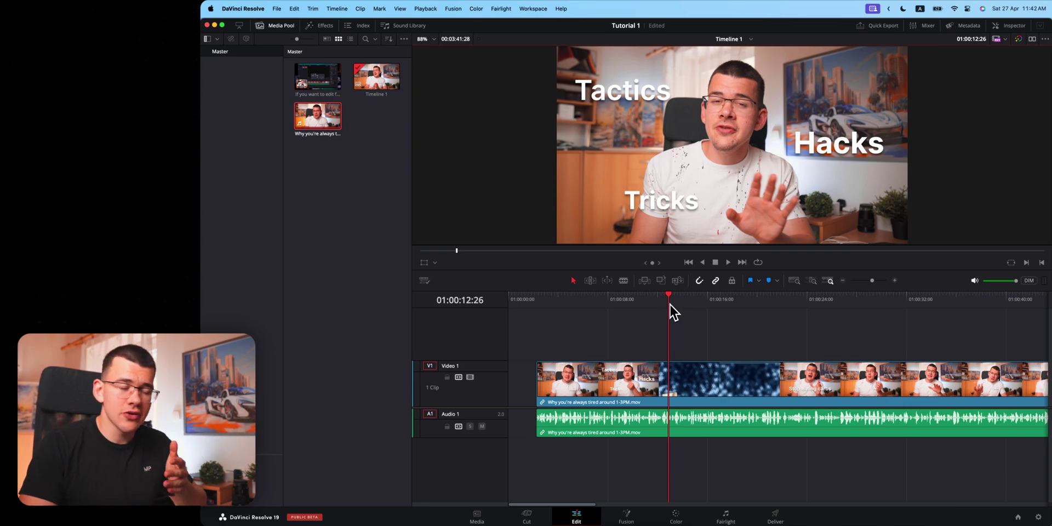
drag(670, 304, 684, 298)
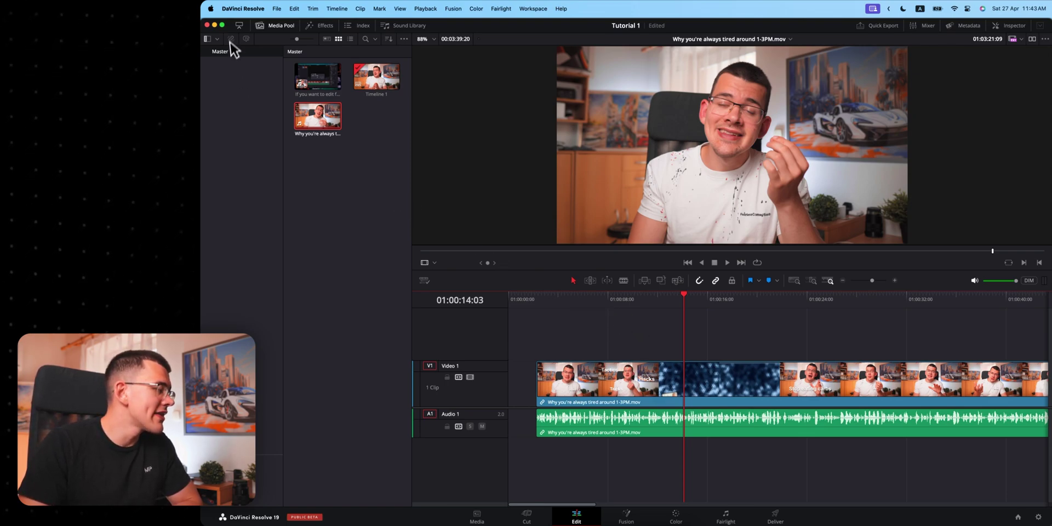
click(239, 25)
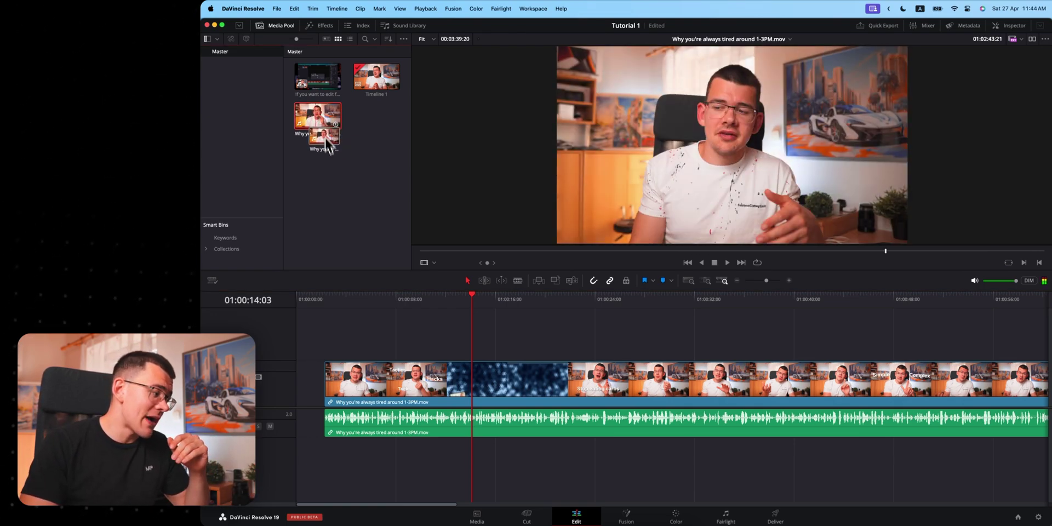
drag(322, 134, 395, 337)
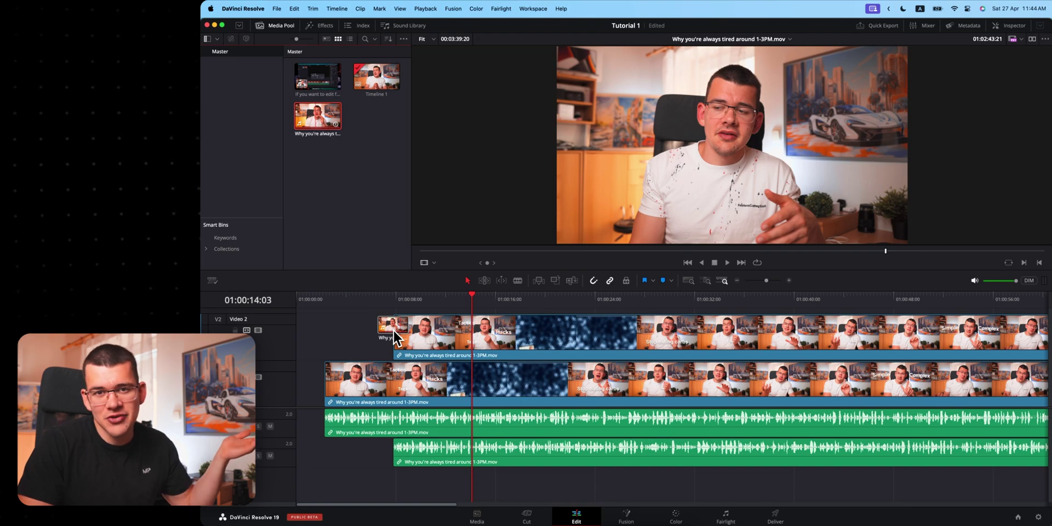
key(super+z)
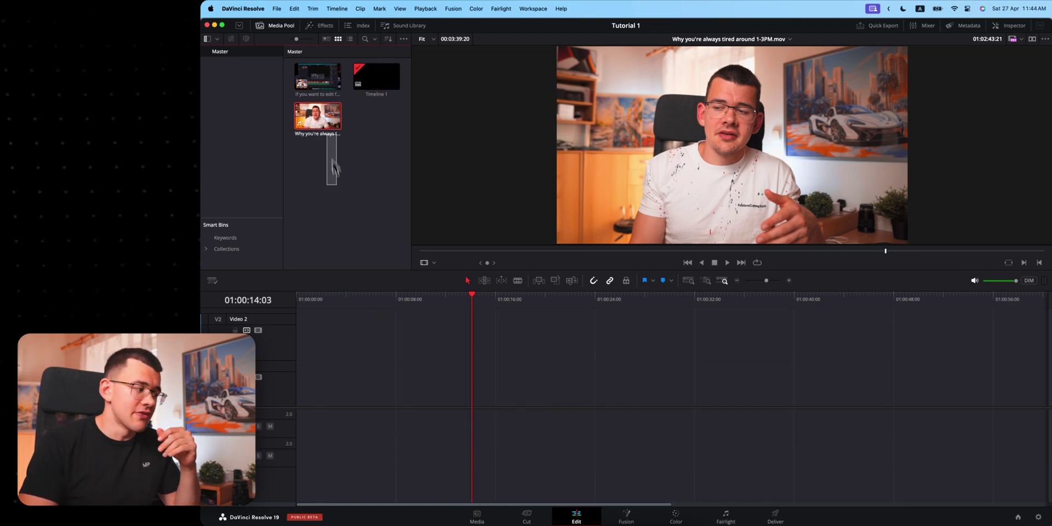
drag(337, 184, 309, 89)
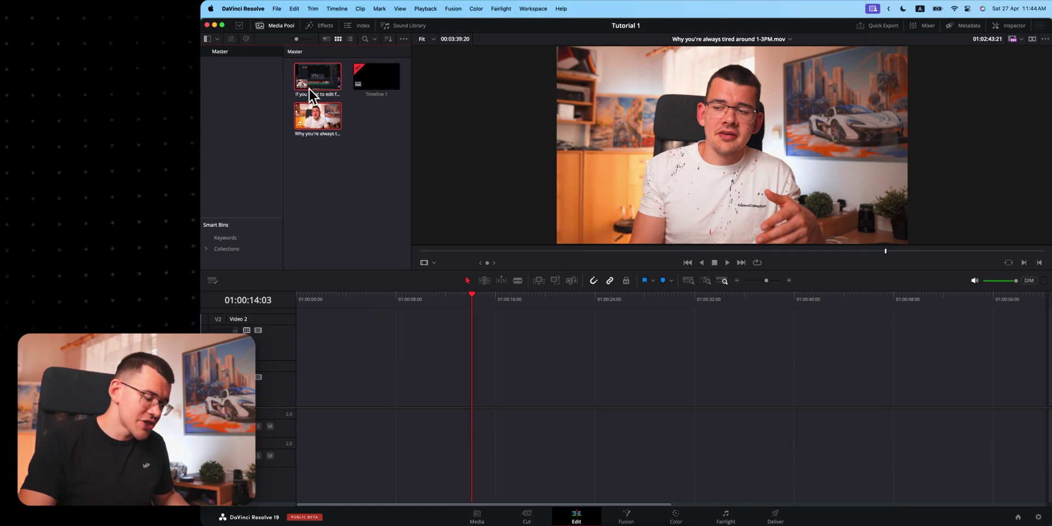
key(shift+F12)
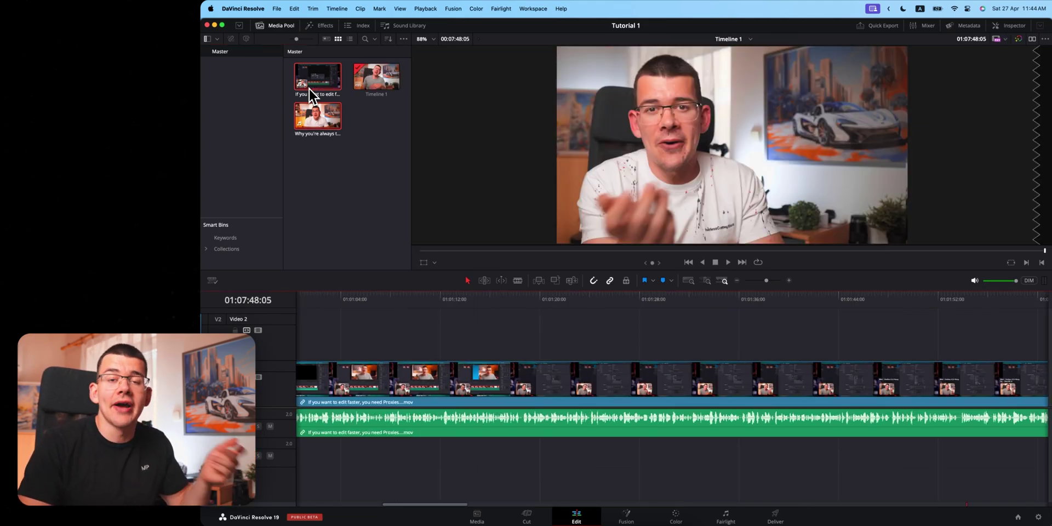
click(336, 159)
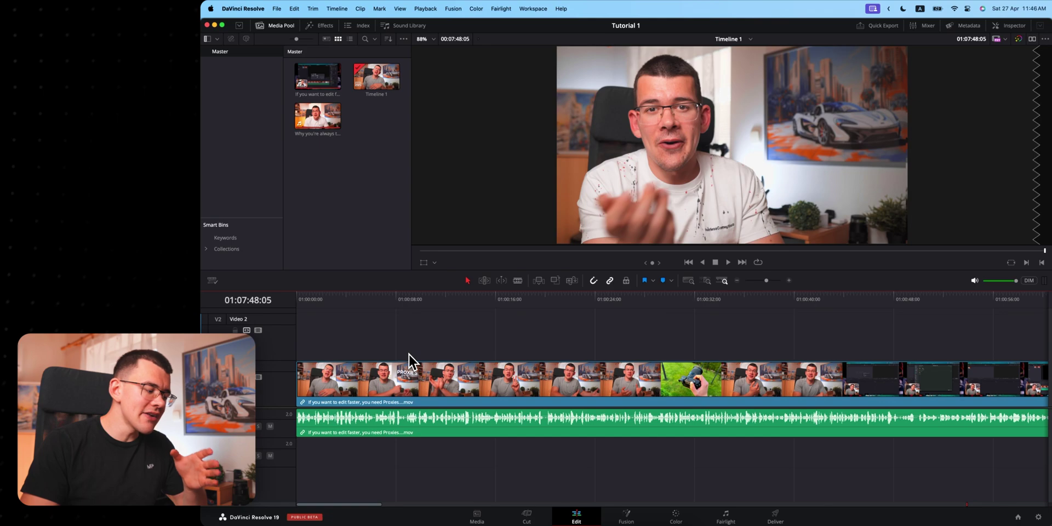
drag(438, 299, 445, 299)
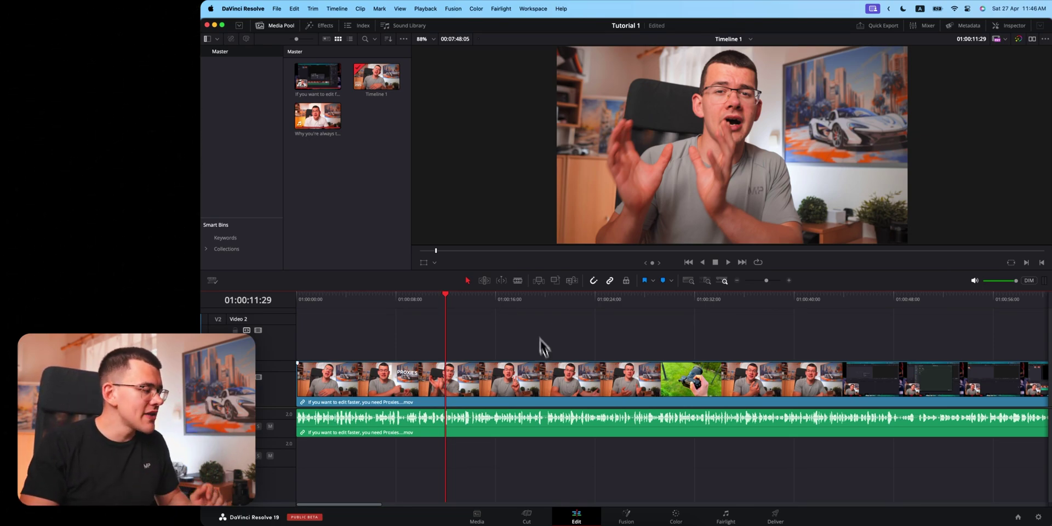
click(321, 86)
drag(324, 93, 441, 358)
click(454, 326)
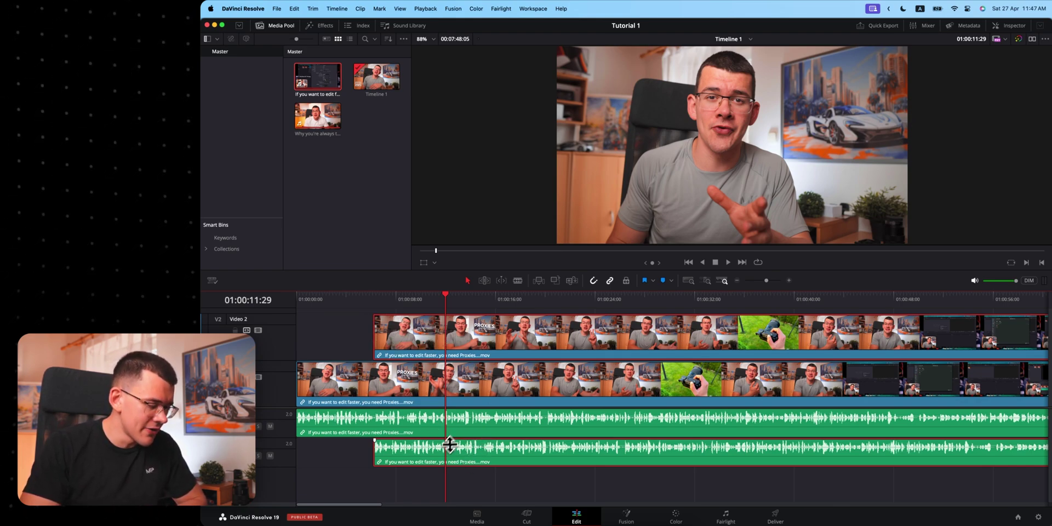
click(541, 483)
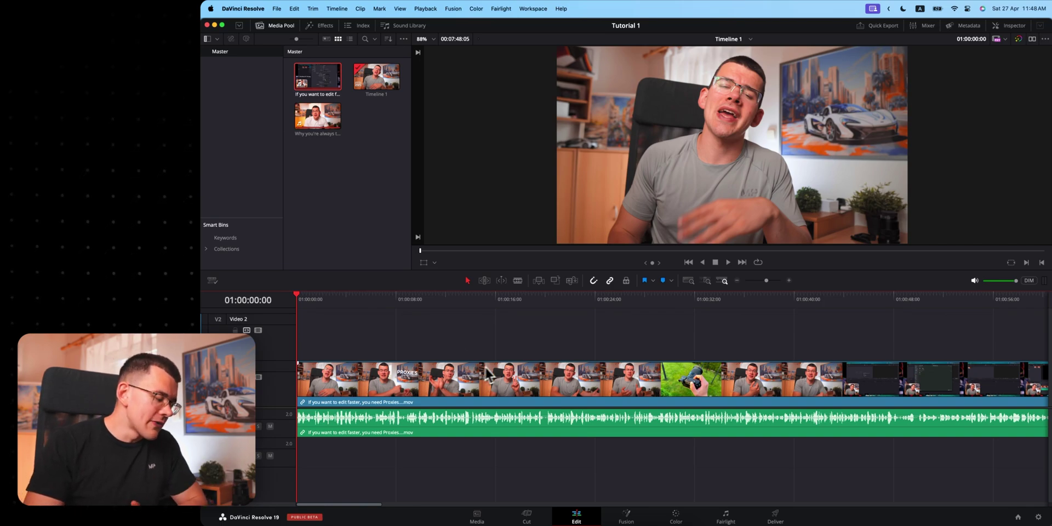
- Drag the V1/A1 clip about three seconds later, leaving a gap at the timeline start
drag(493, 394, 562, 394)
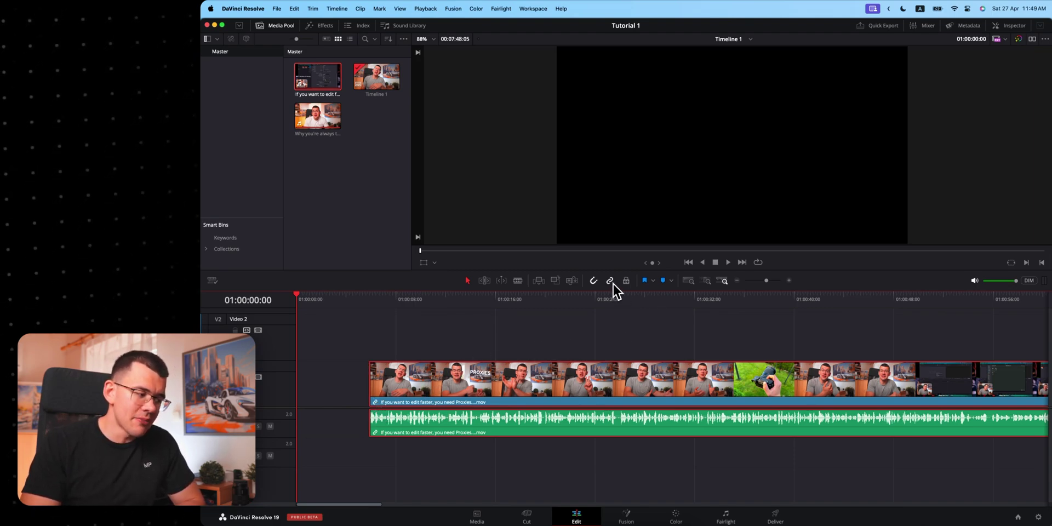
- Nudge the clip slightly earlier back into sync with its audio and park the playhead at 01:00:09:12
click(532, 327)
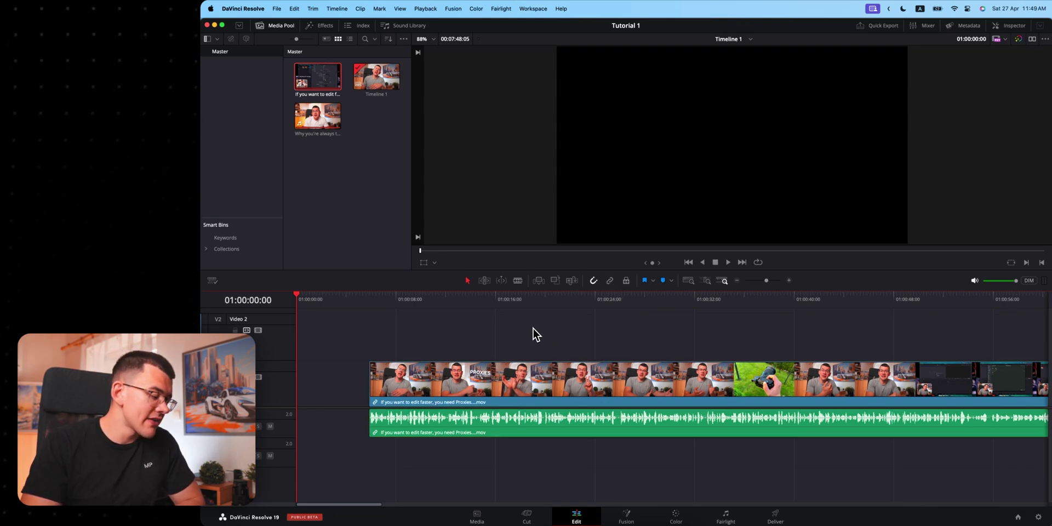
mouse_move(509, 383)
mouse_down()
mouse_move(483, 384)
mouse_move(497, 383)
mouse_up()
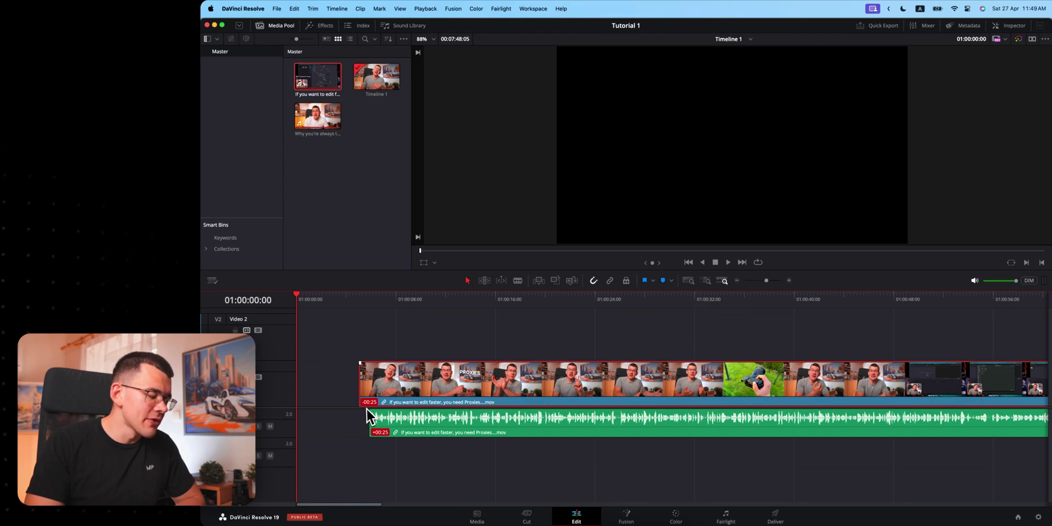
click(413, 301)
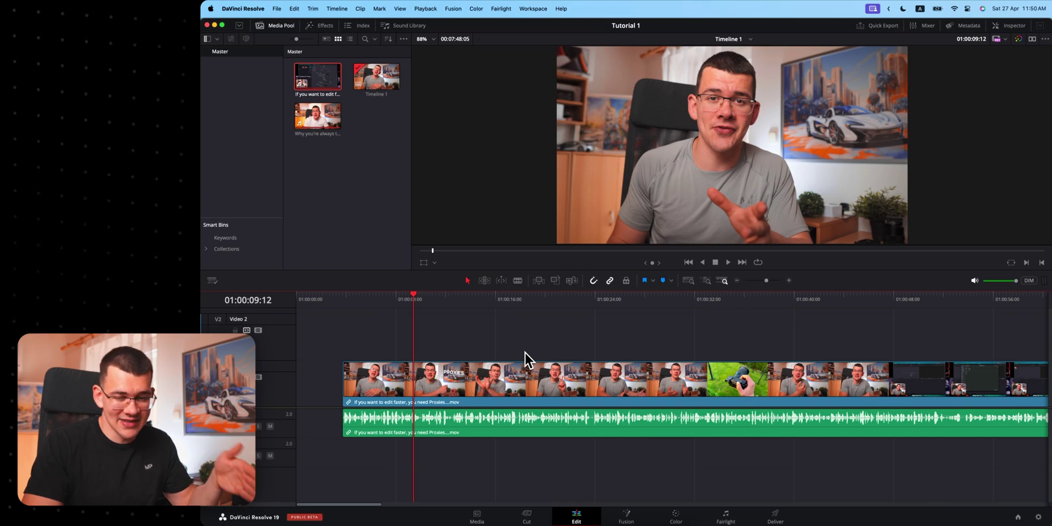
click(534, 374)
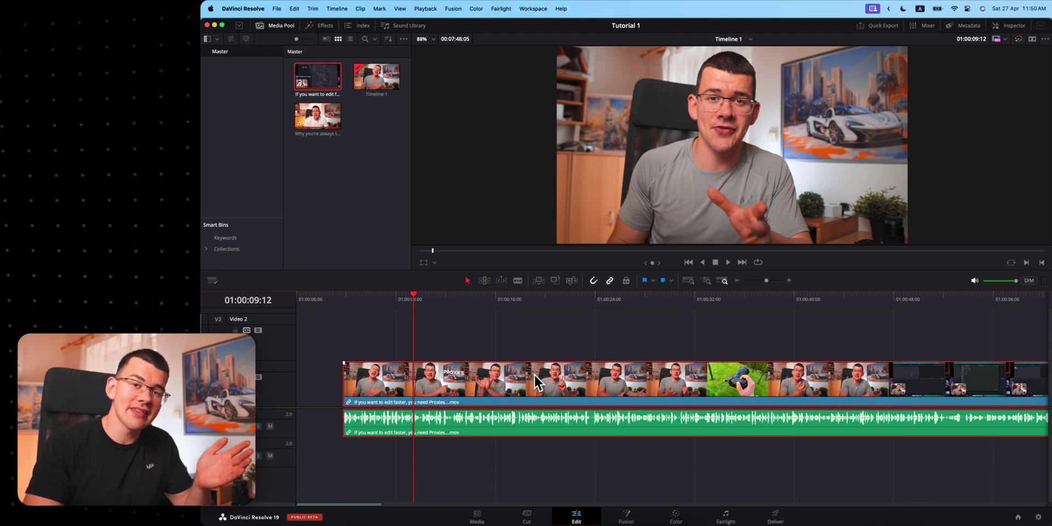
right_click(510, 386)
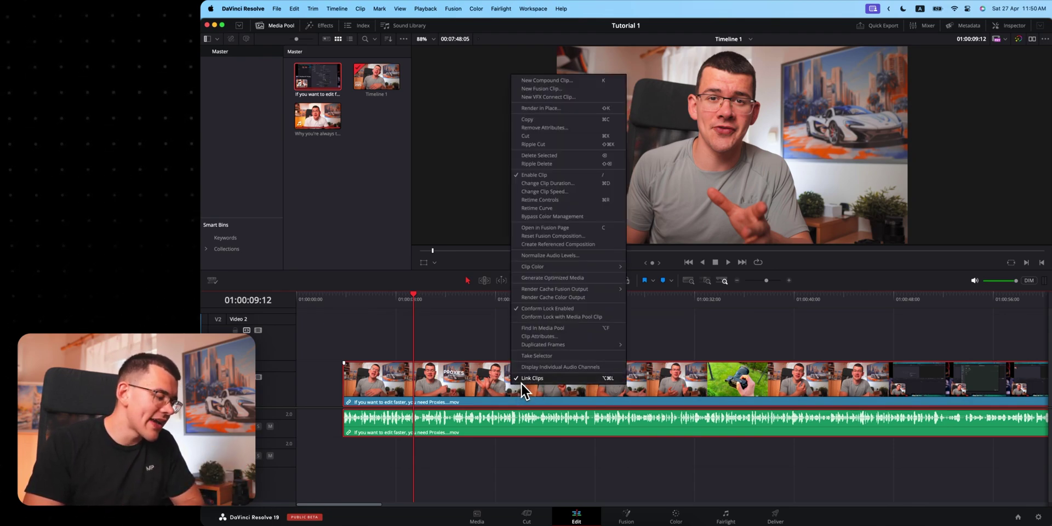
click(544, 379)
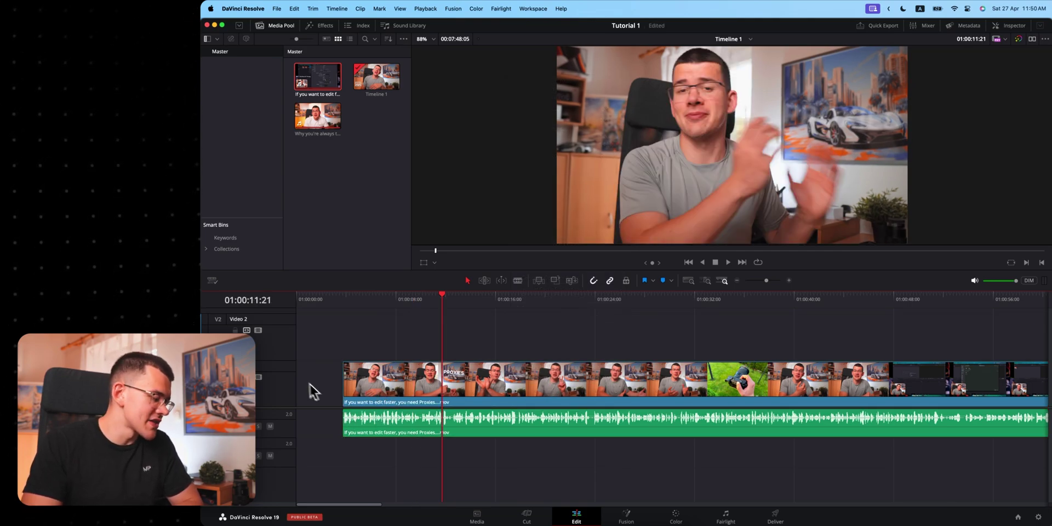
drag(322, 364, 394, 463)
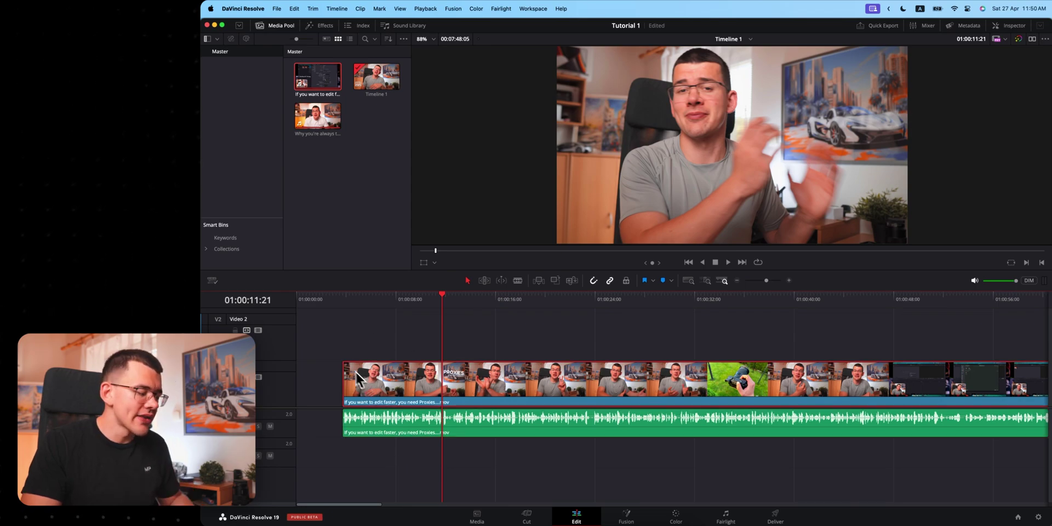
click(430, 432)
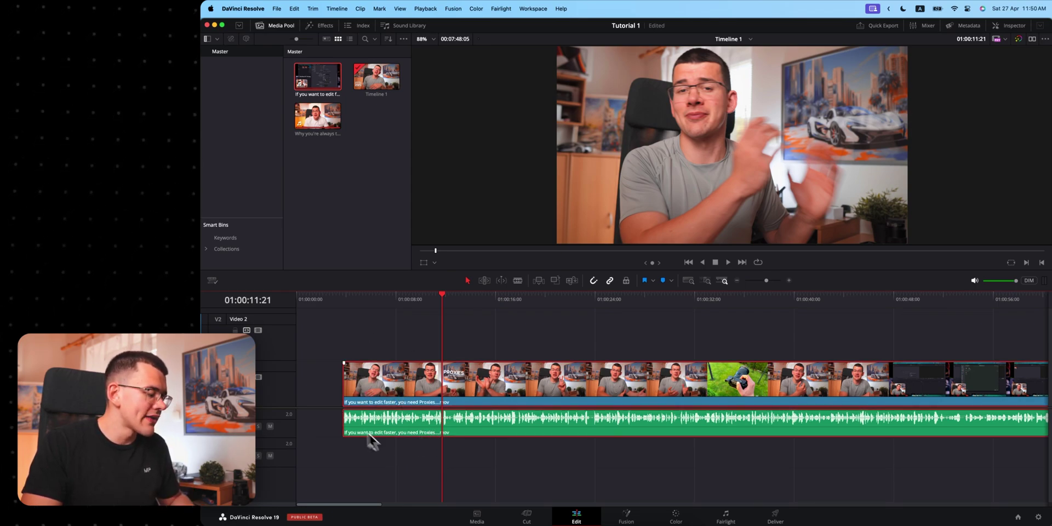
right_click(441, 385)
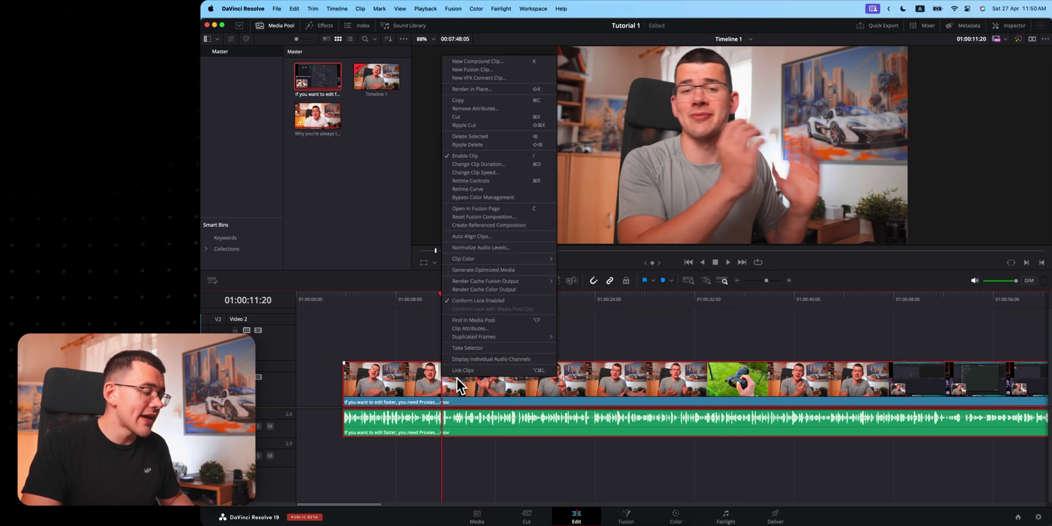
click(463, 371)
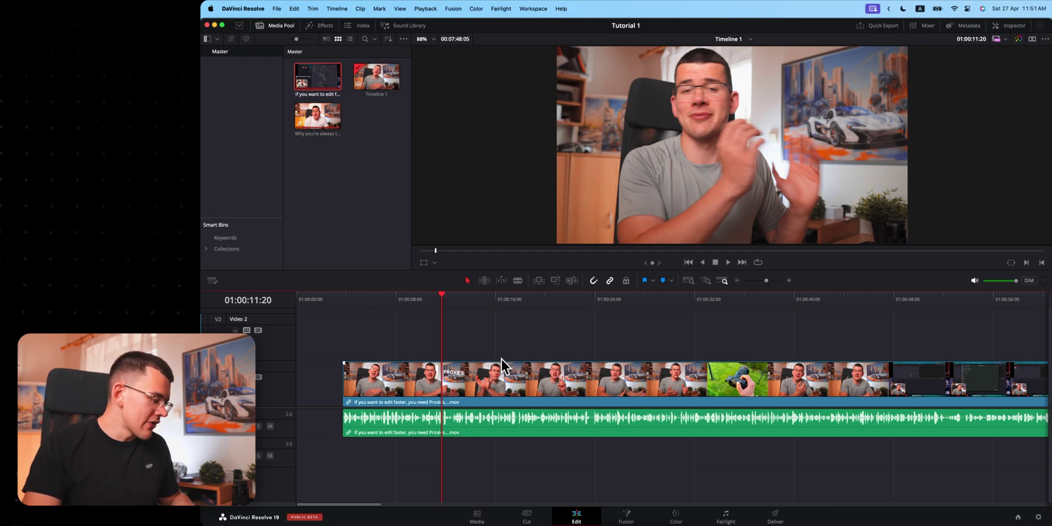
- Copy the clip onto Video 2 at the playhead, then slide the V1 clip several seconds earlier
drag(500, 391, 586, 349)
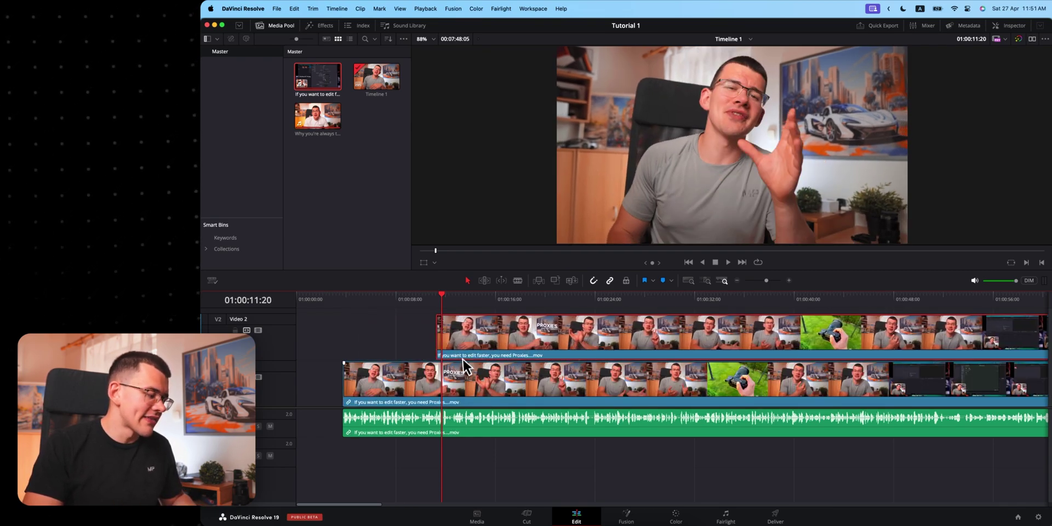
click(446, 356)
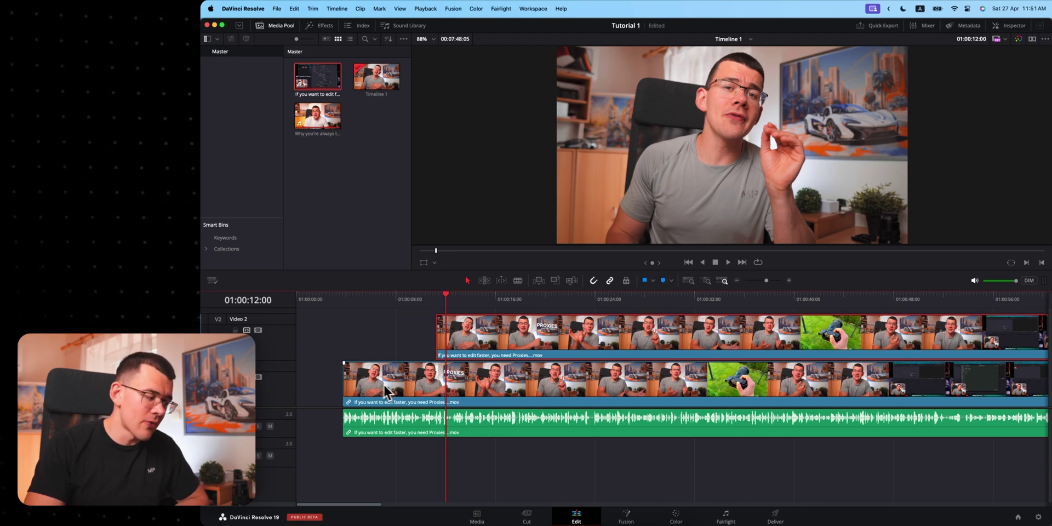
drag(356, 396, 449, 394)
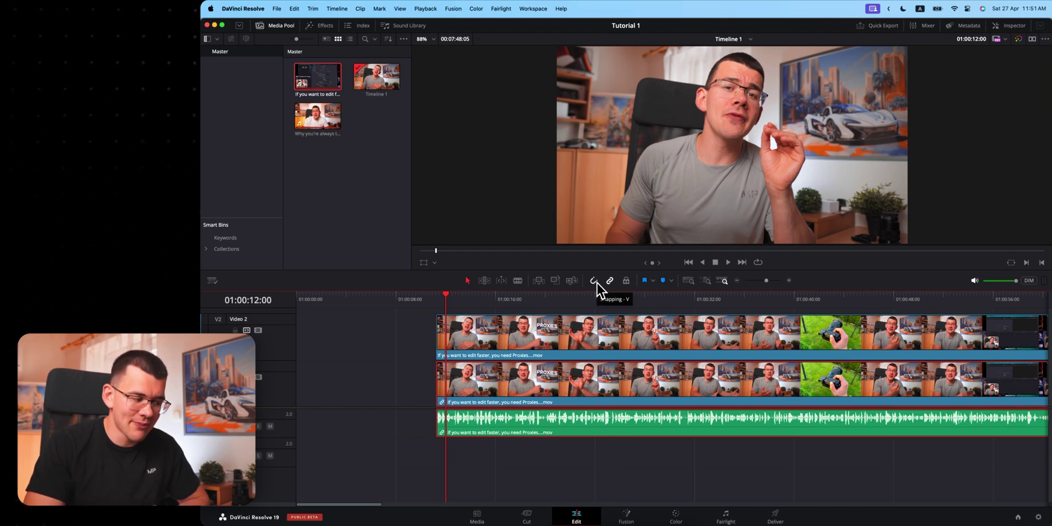
click(446, 294)
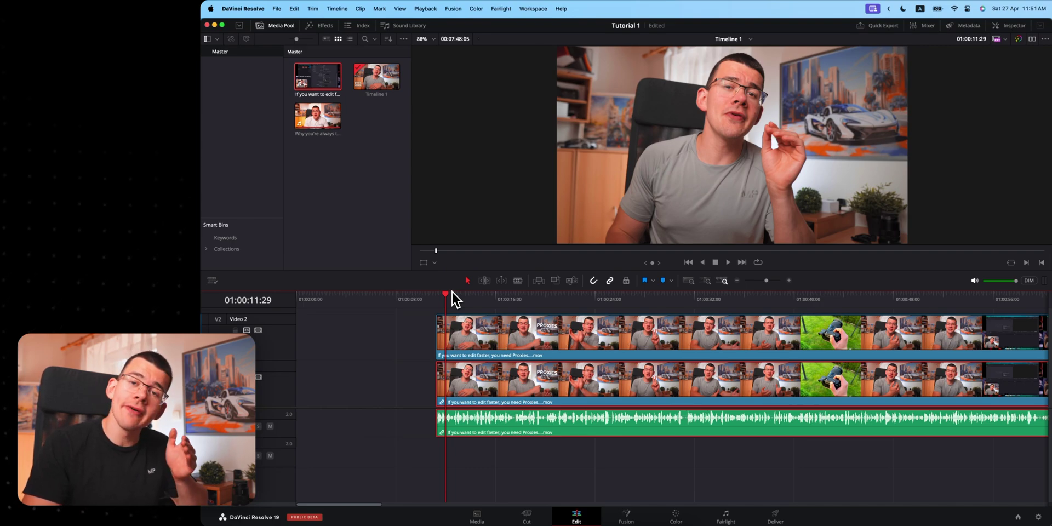
drag(497, 373, 445, 378)
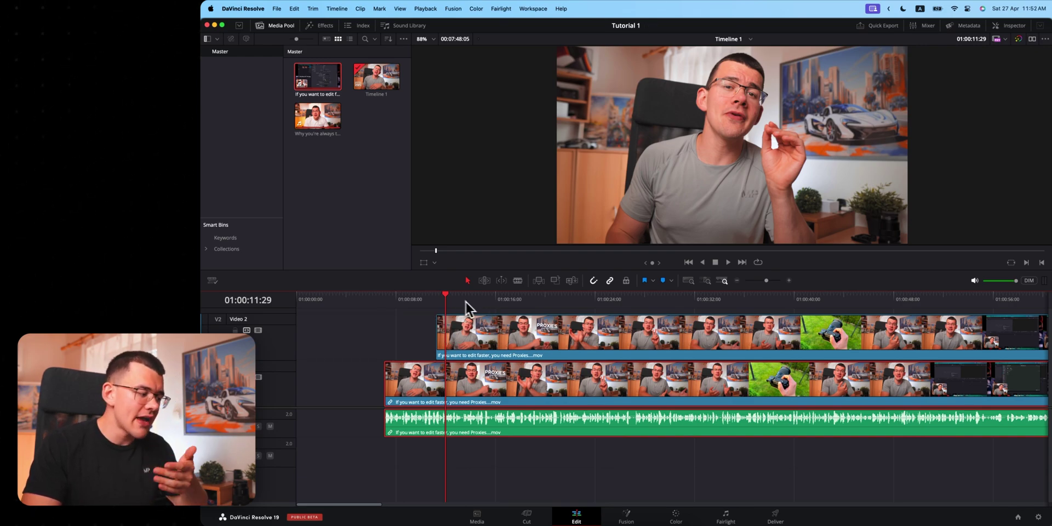
- Toggle timeline snapping and scrub the playhead, settling at 01:00:11:15
drag(465, 301, 439, 301)
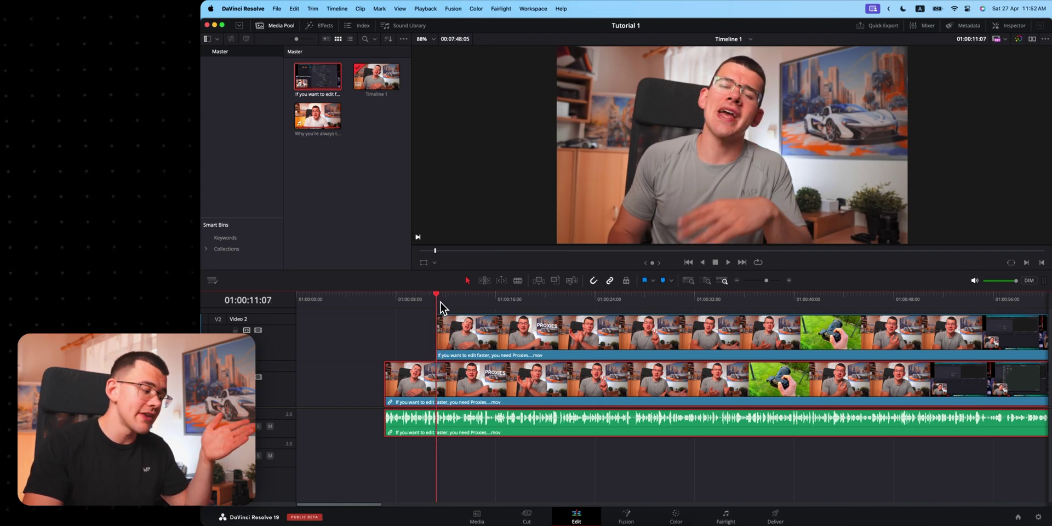
drag(439, 301, 462, 303)
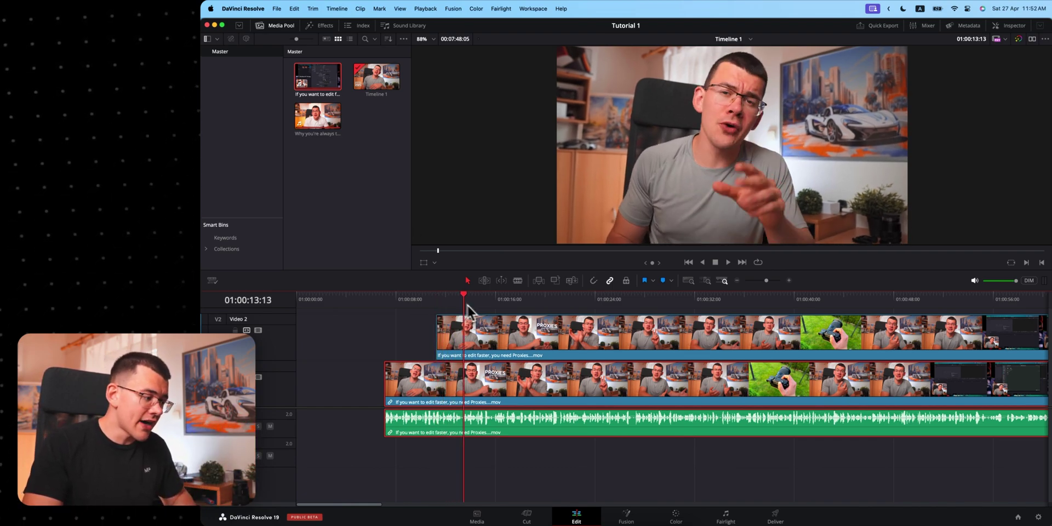
click(594, 281)
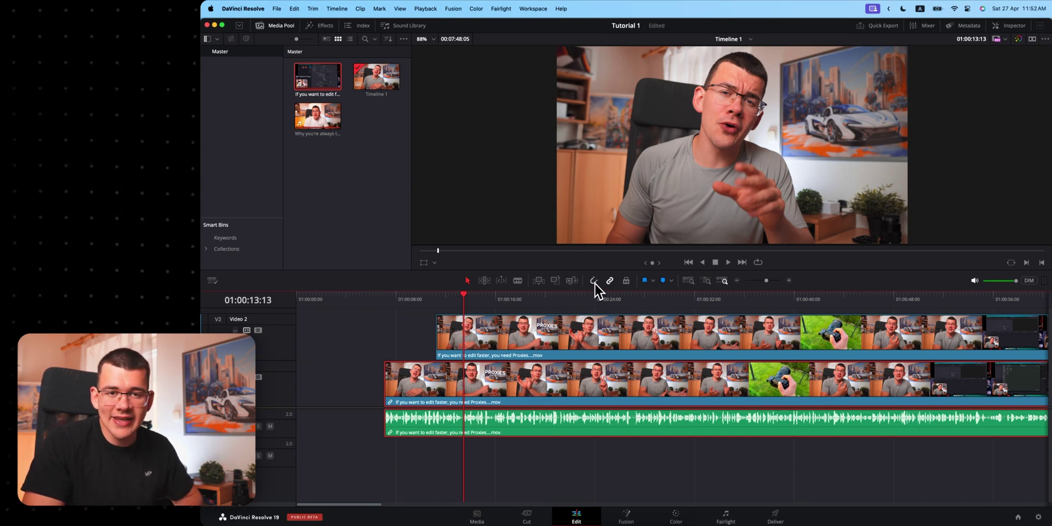
click(452, 300)
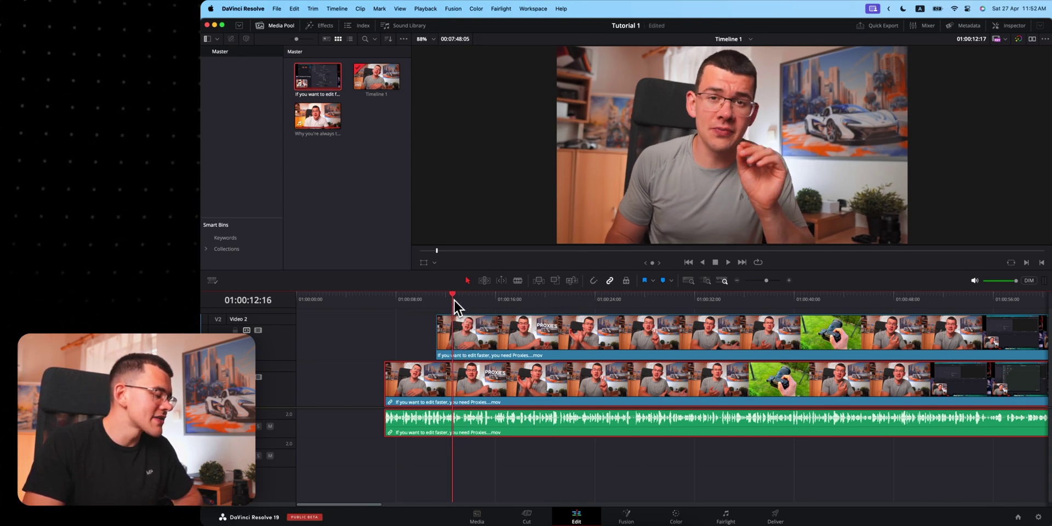
drag(454, 299, 440, 299)
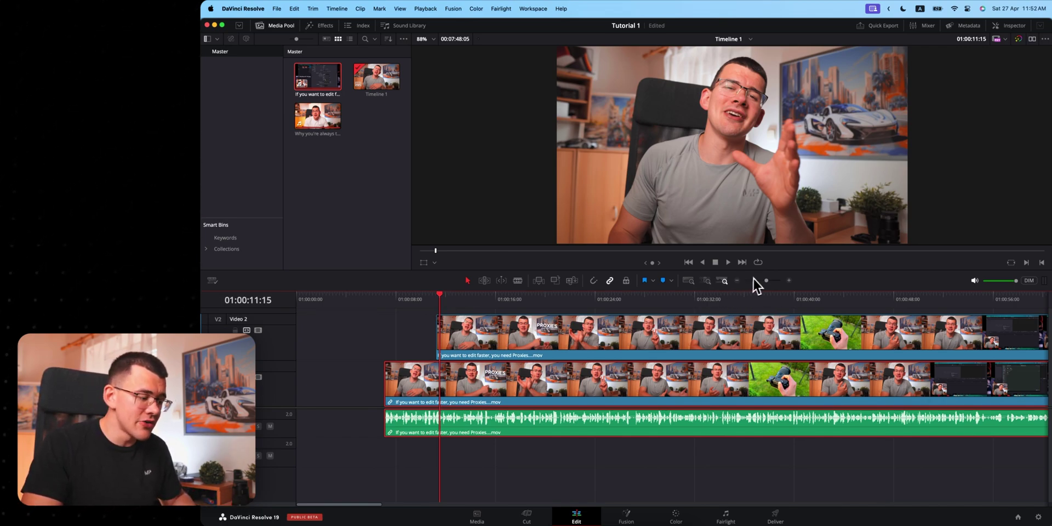
- Try the timeline's full-extent, detail and custom zoom modes and adjust the zoom level
click(688, 281)
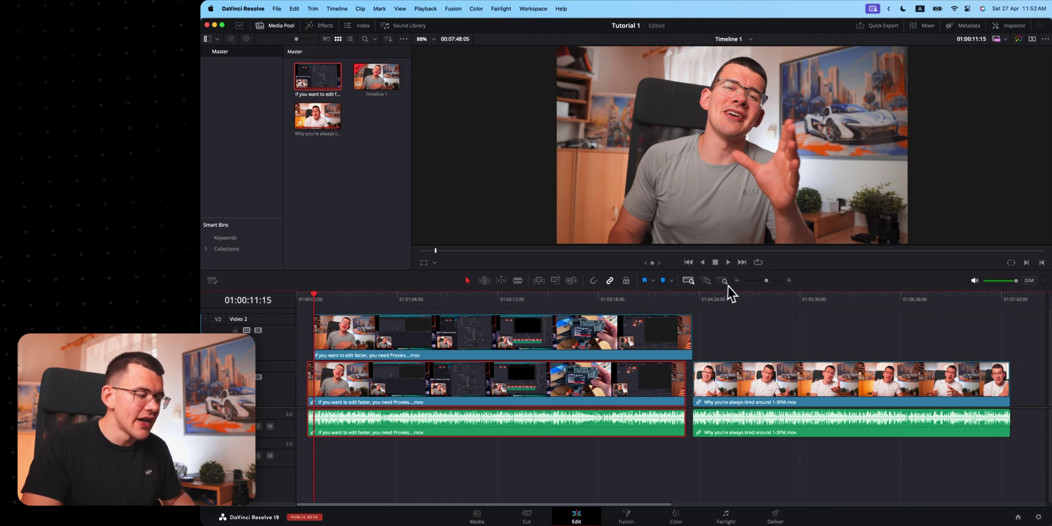
click(708, 281)
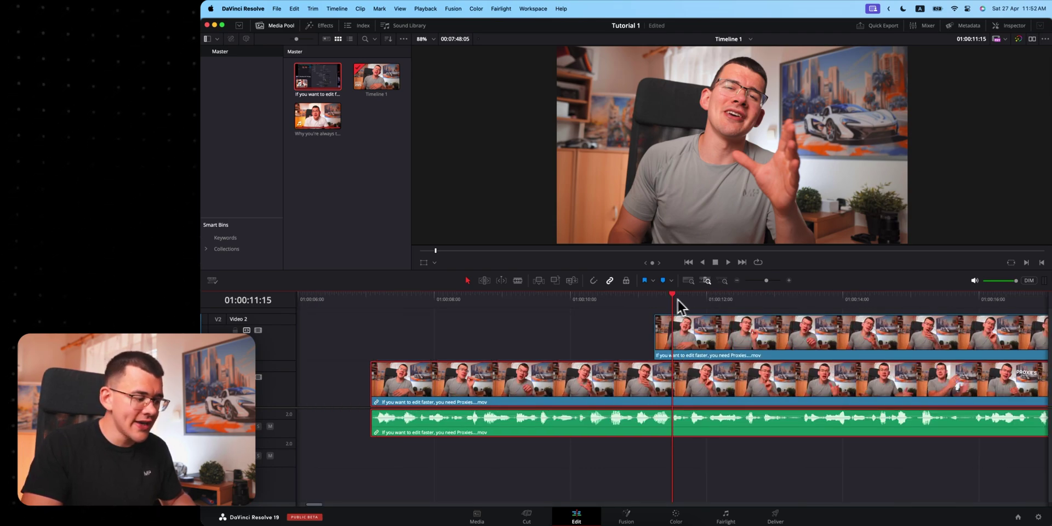
click(723, 282)
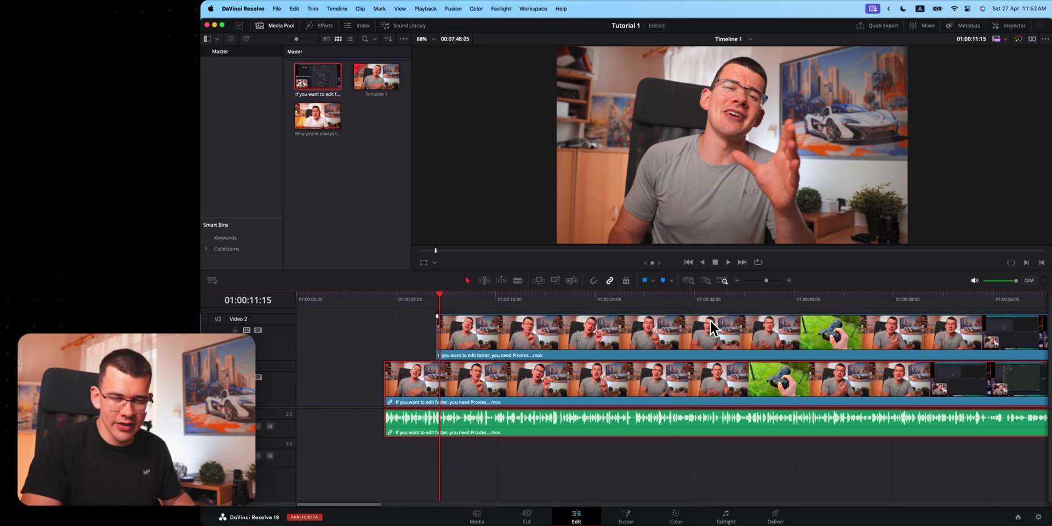
drag(766, 282, 772, 282)
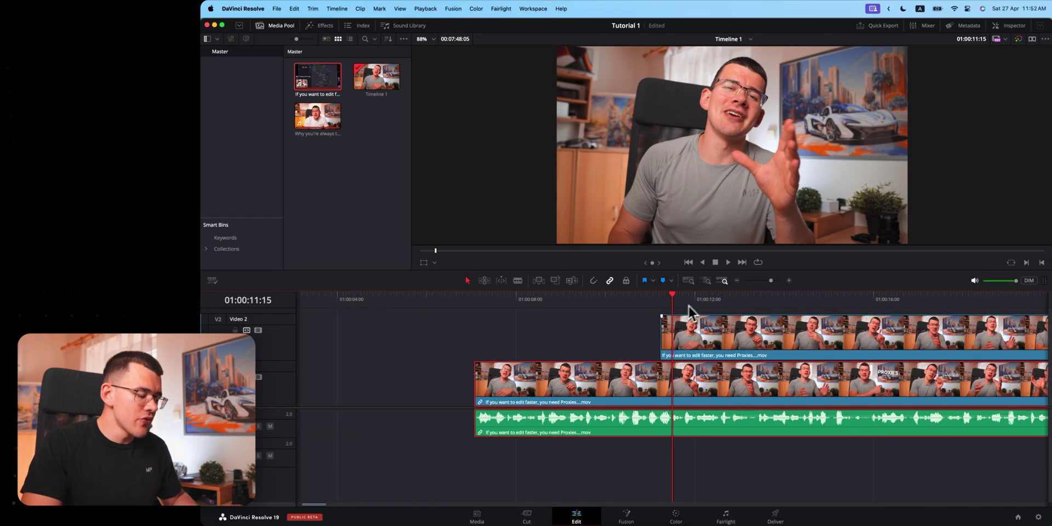
- Drag the Video 1 clip and its audio earlier so they begin at the timeline start
scroll(679, 329, up, 1)
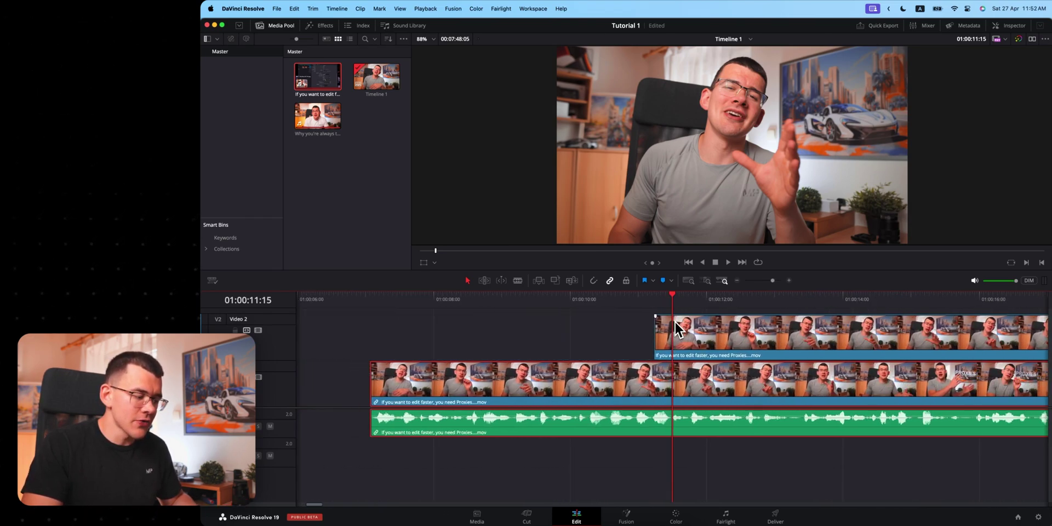
scroll(679, 329, down, 3)
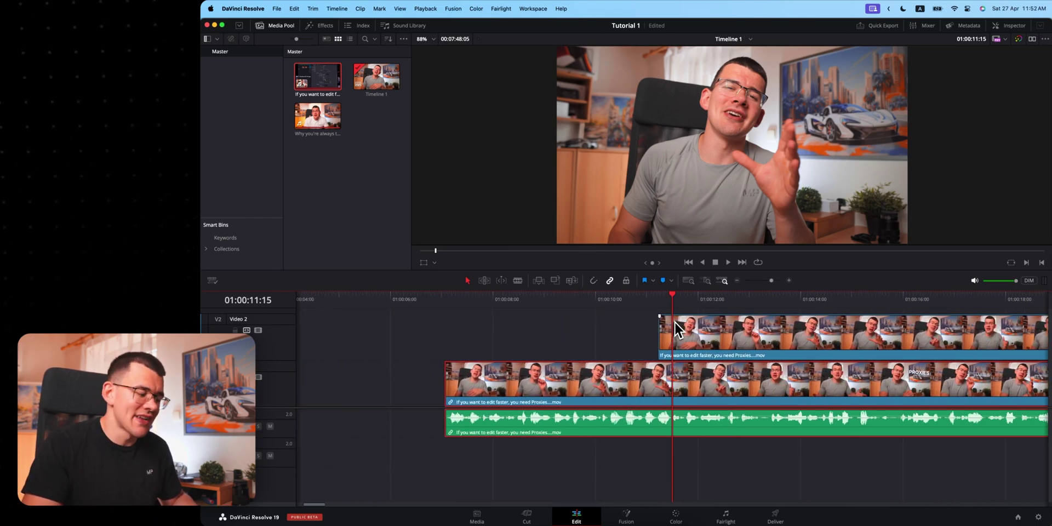
scroll(679, 329, down, 2)
scroll(678, 330, up, 3)
scroll(678, 330, up, 1)
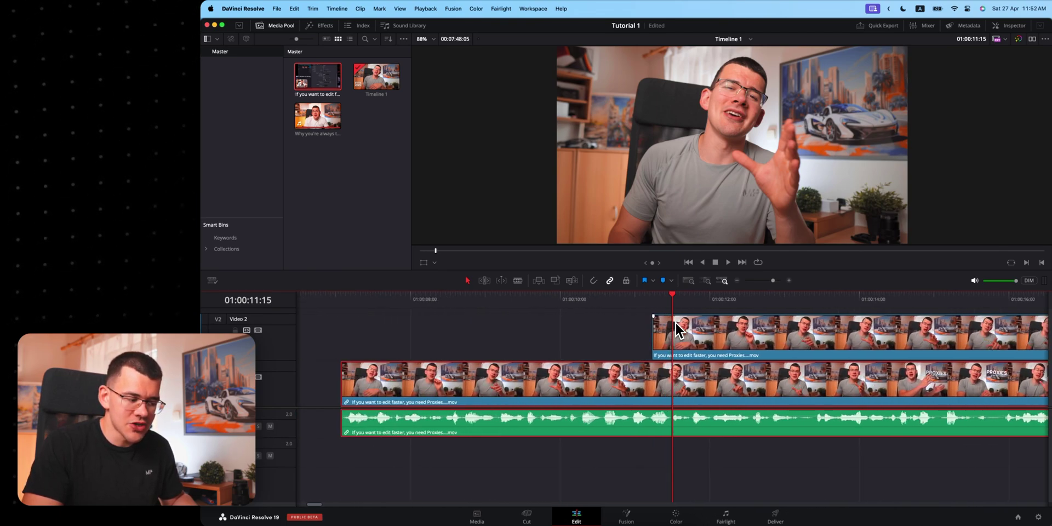
scroll(678, 329, down, 2)
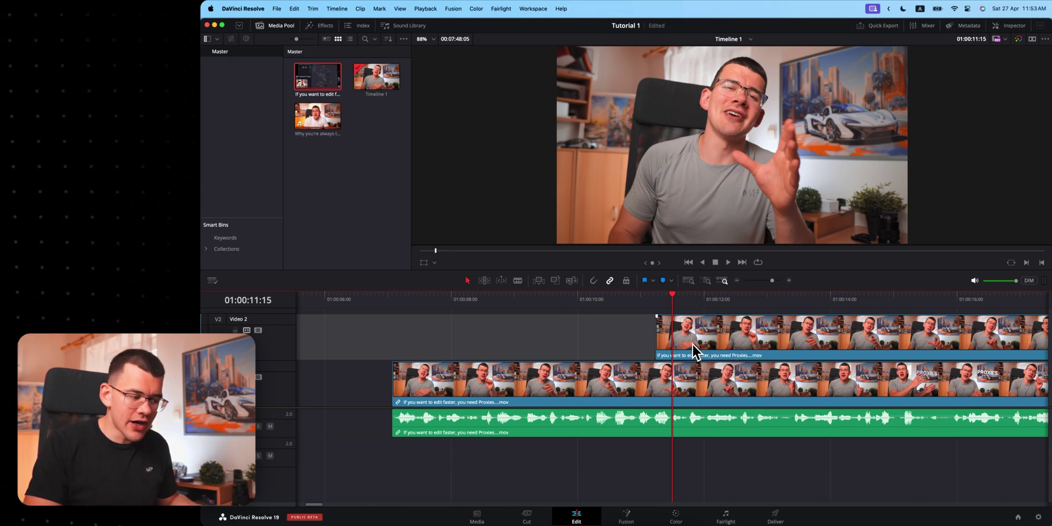
drag(735, 334, 609, 301)
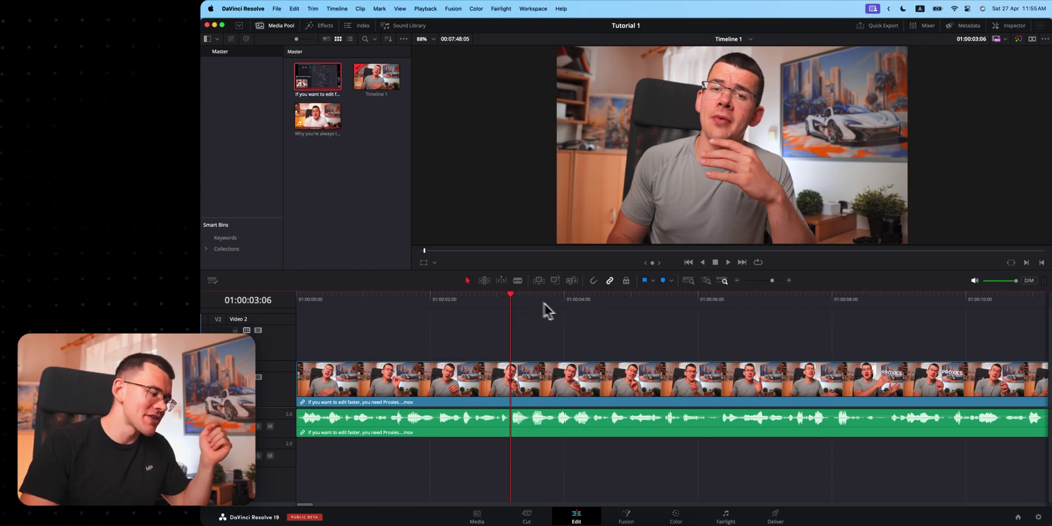
- With the Blade tool, cut the clip's video and audio at two points, making three clips
click(519, 281)
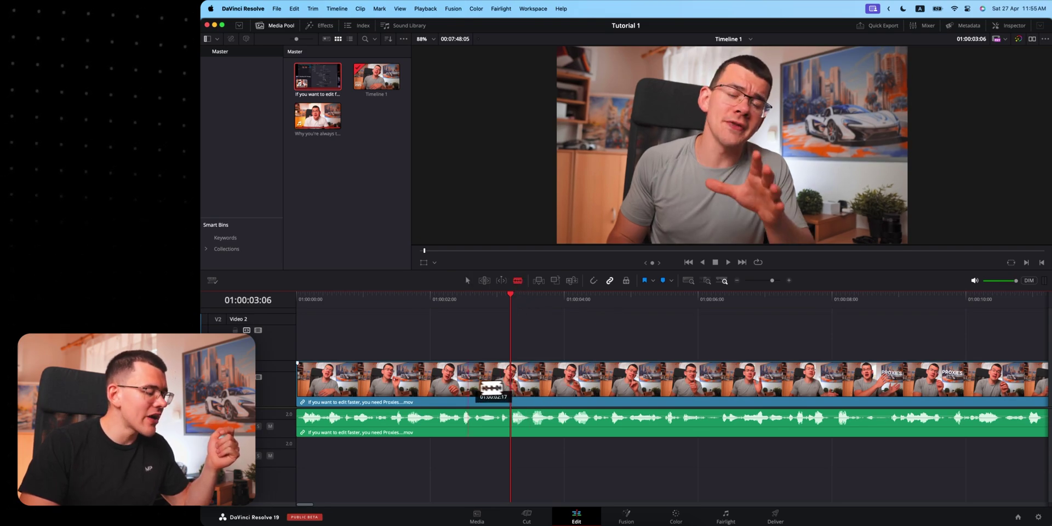
click(469, 383)
click(622, 383)
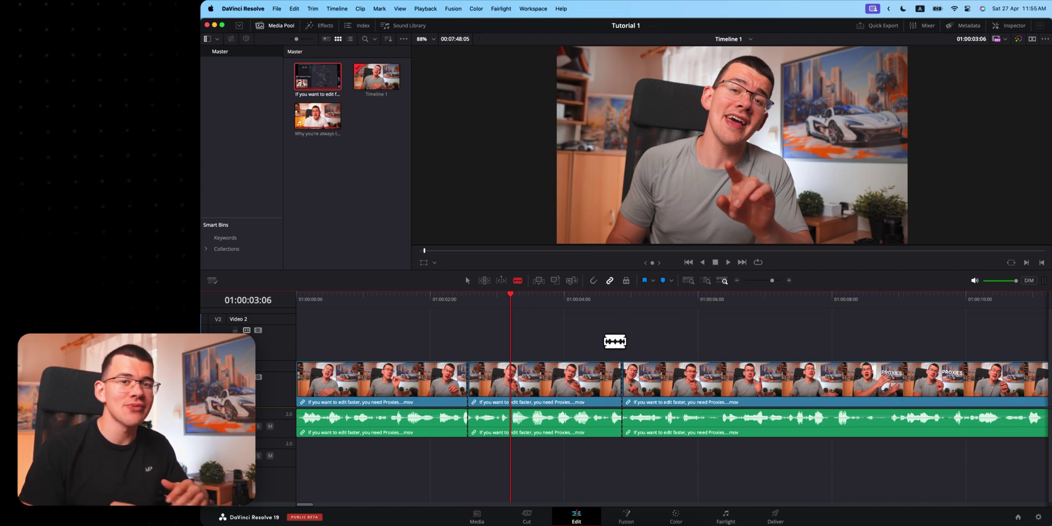
- Return to the Selection tool, then find the Ripple 'to playhead' shortcuts in Keyboard Customization
key(a)
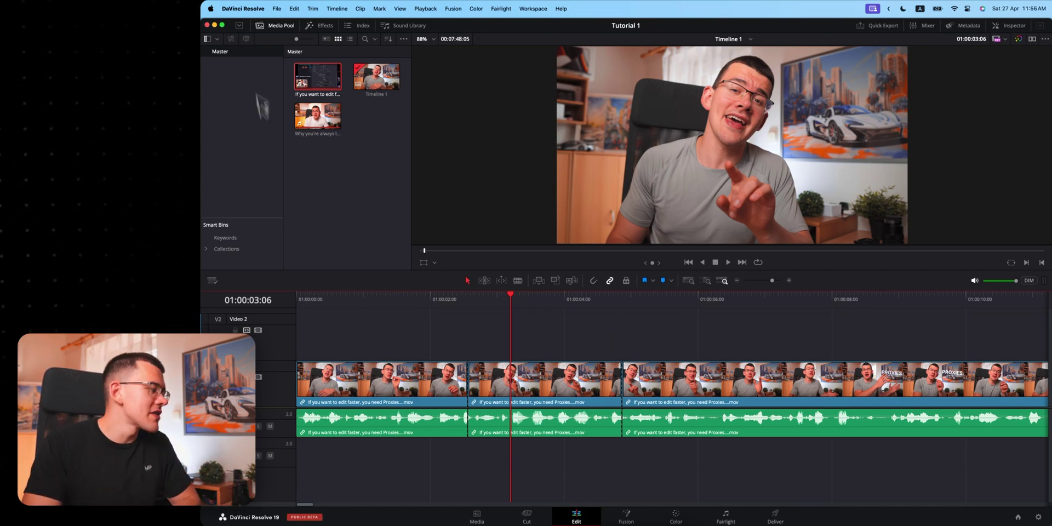
click(243, 9)
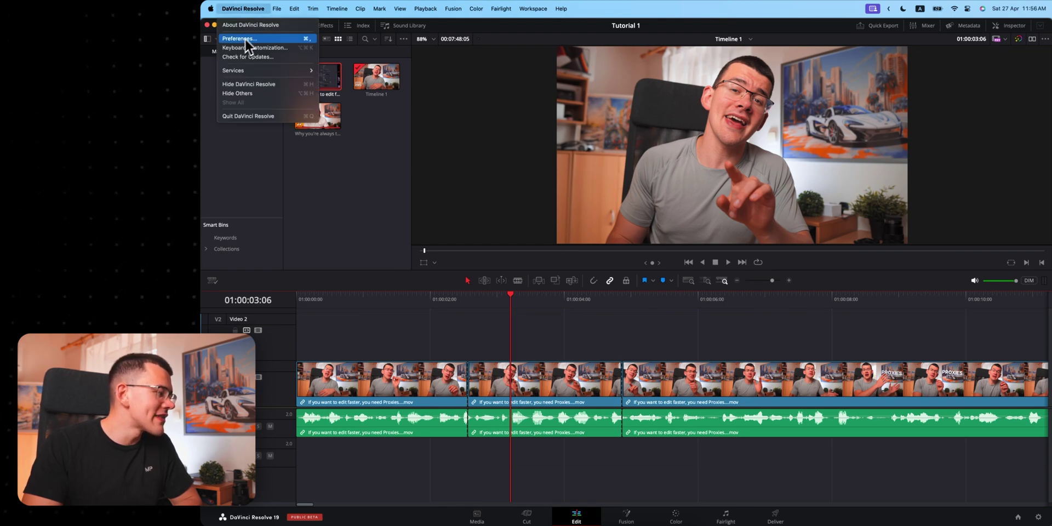
click(265, 48)
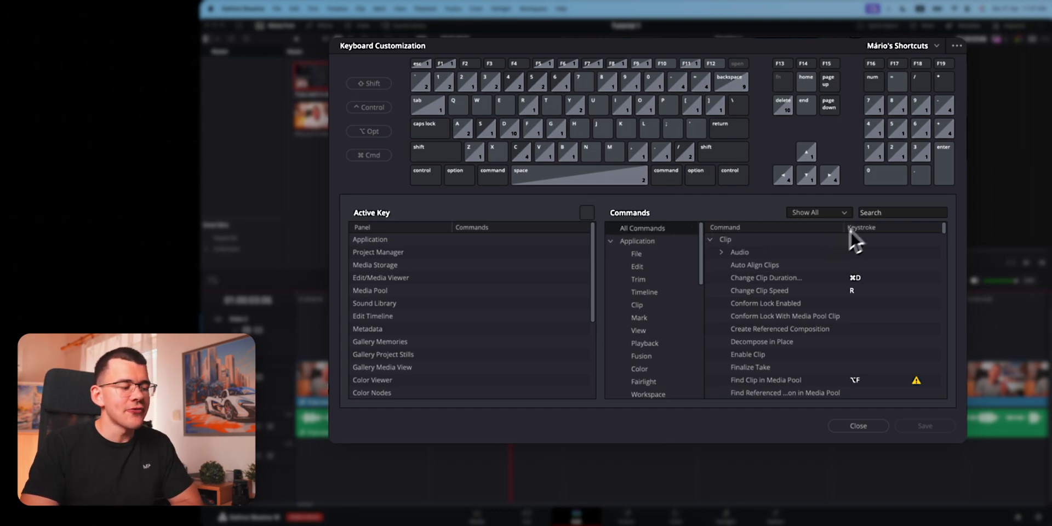
click(881, 215)
text(to playhead)
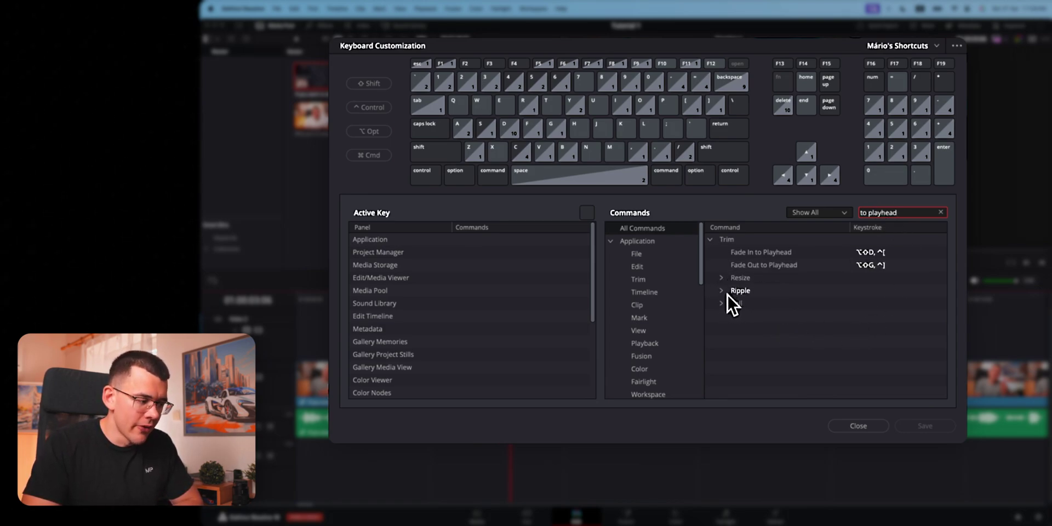
click(724, 292)
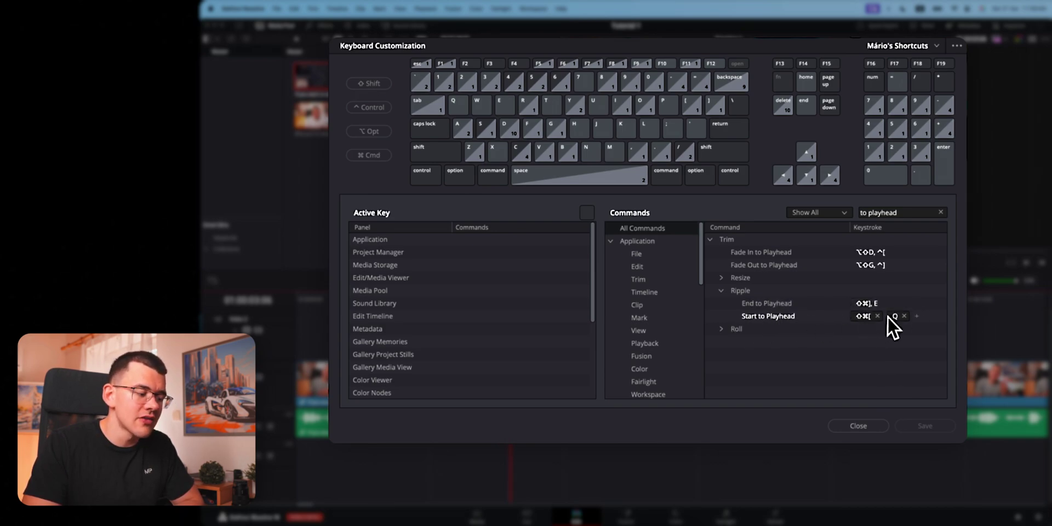
- Search the shortcuts for 'split clip' and review its keystroke
click(940, 212)
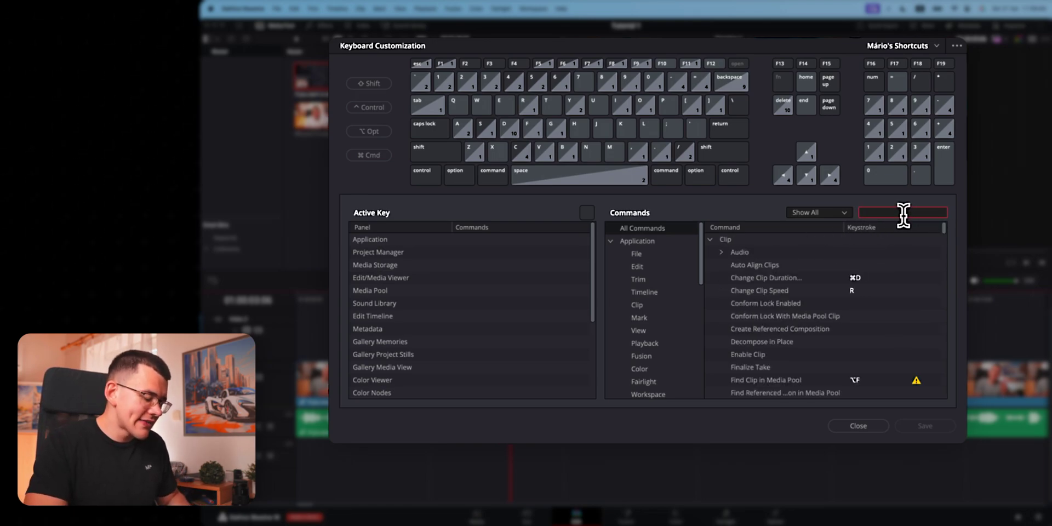
text(split clip)
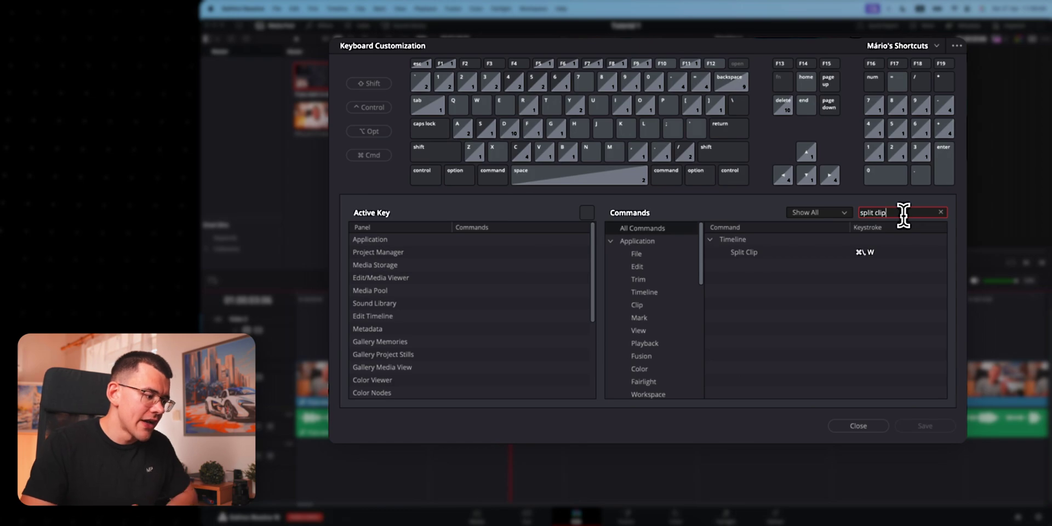
mouse_move(840, 245)
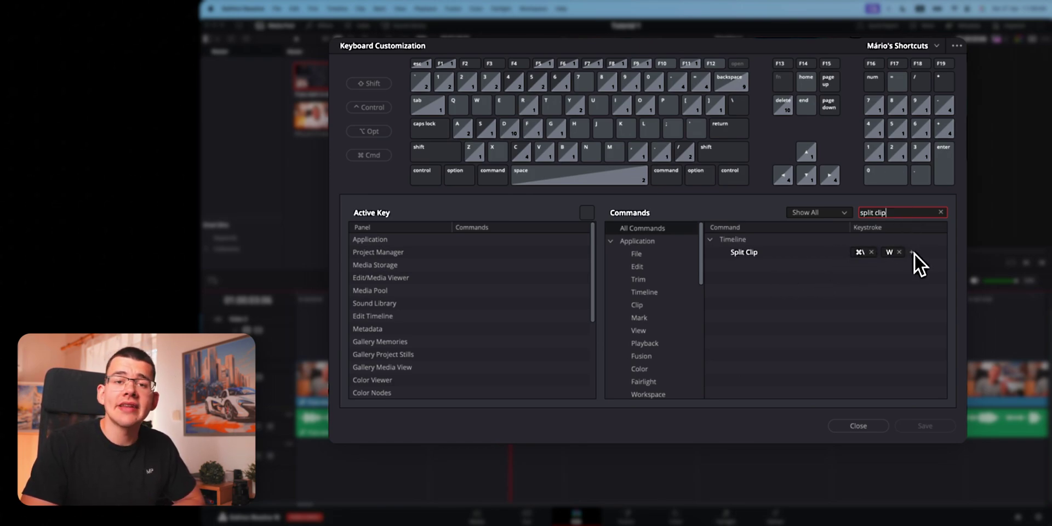
- Search for 'play' and scroll through the playback shortcuts
click(940, 212)
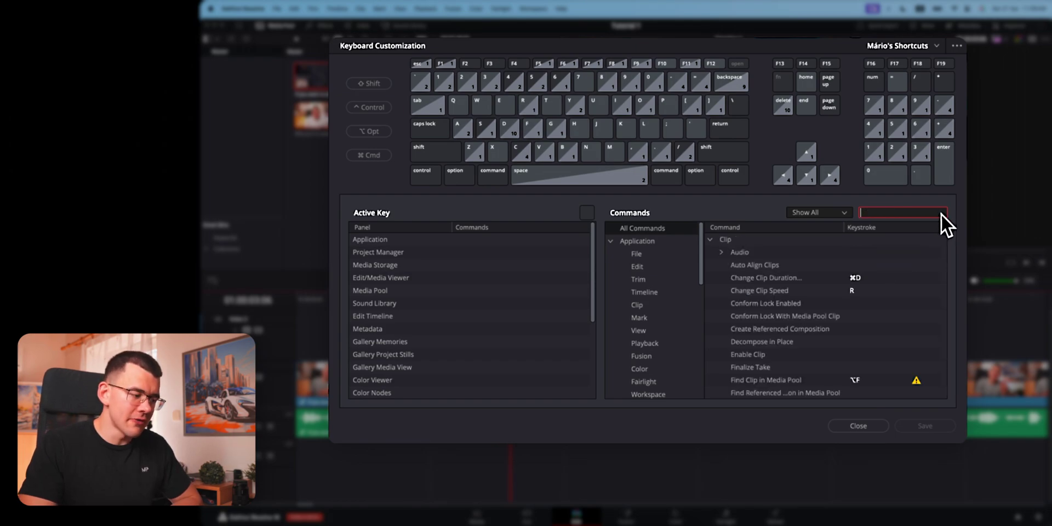
text(play)
scroll(763, 357, down, 5)
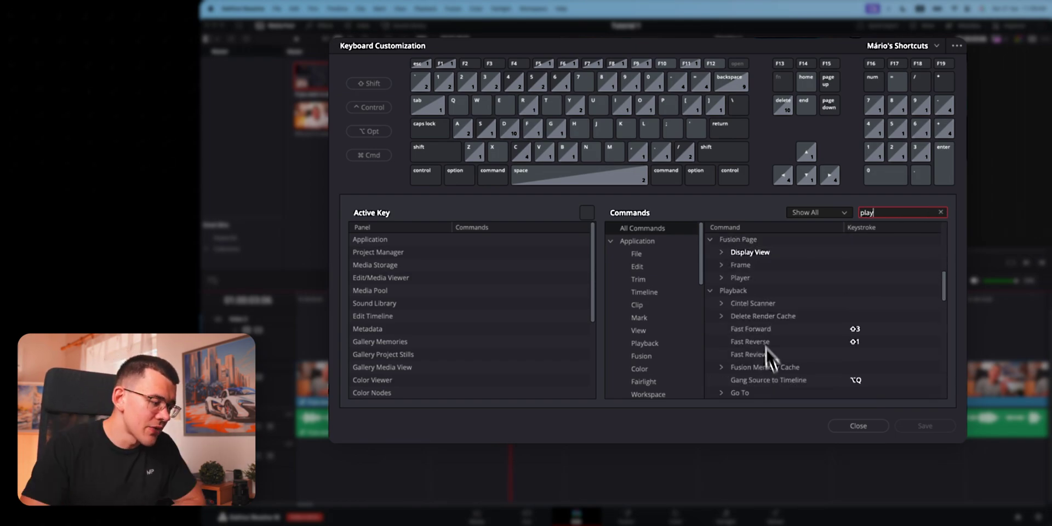
scroll(756, 299, down, 6)
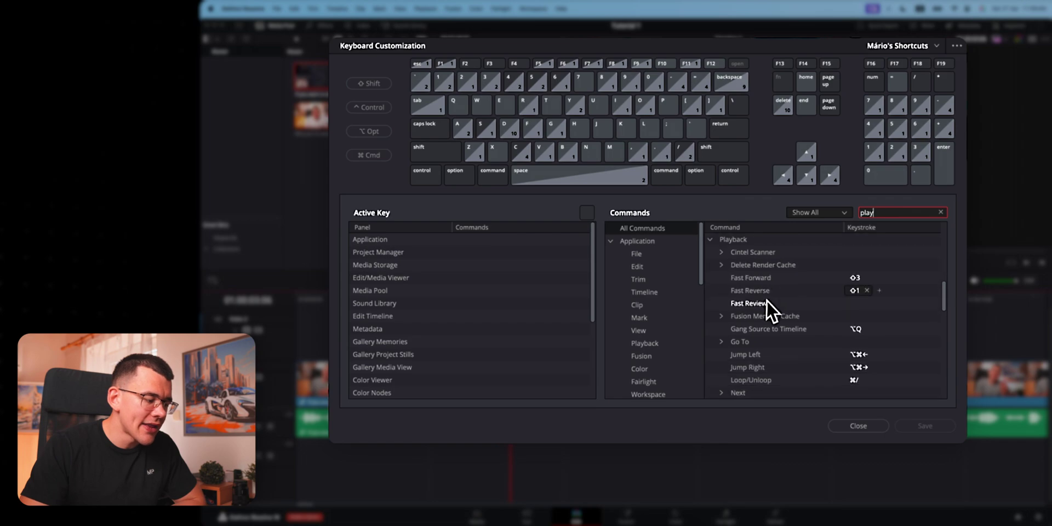
scroll(776, 316, down, 3)
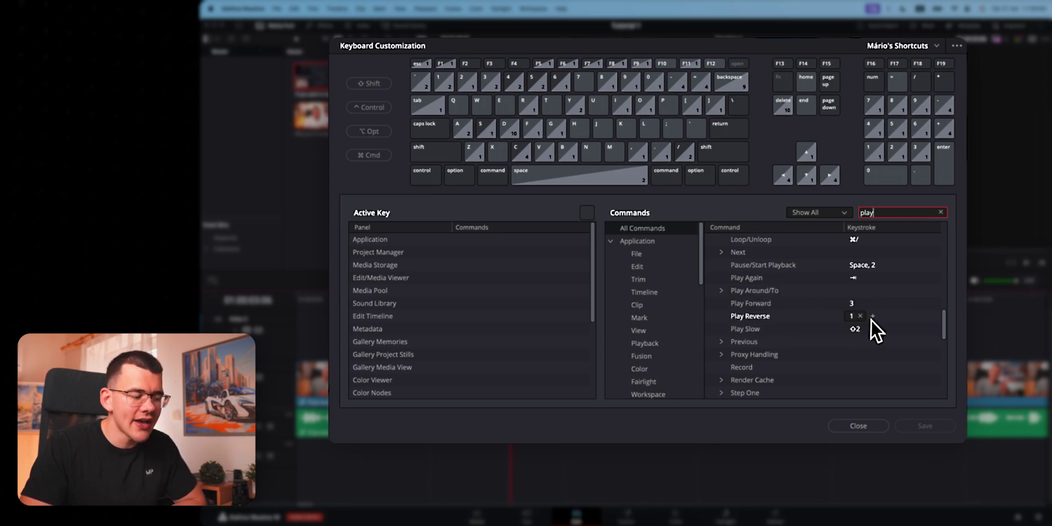
- Search 'start pla' and show the Pause/Start Playback keystrokes
double_click(880, 213)
key(BackSpace)
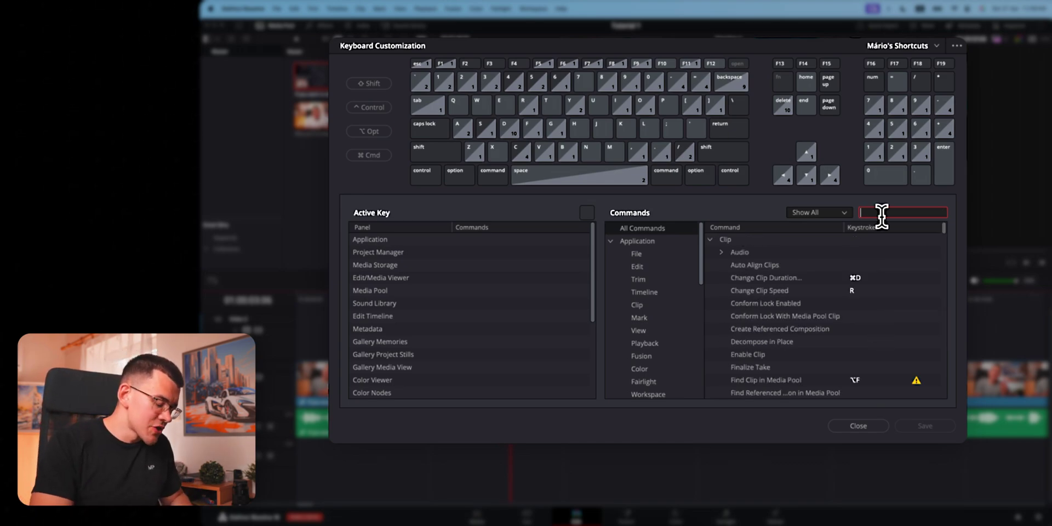
text(start pl)
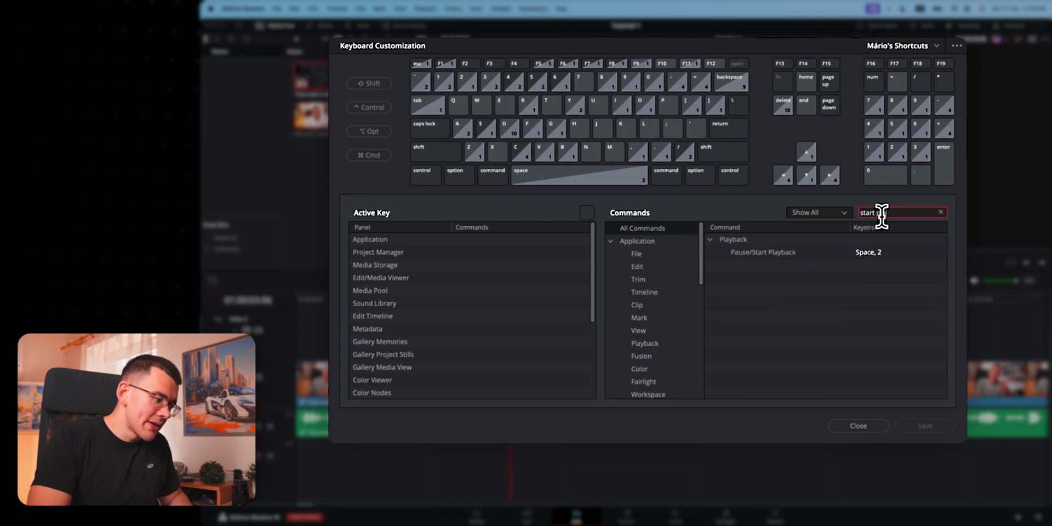
text(a)
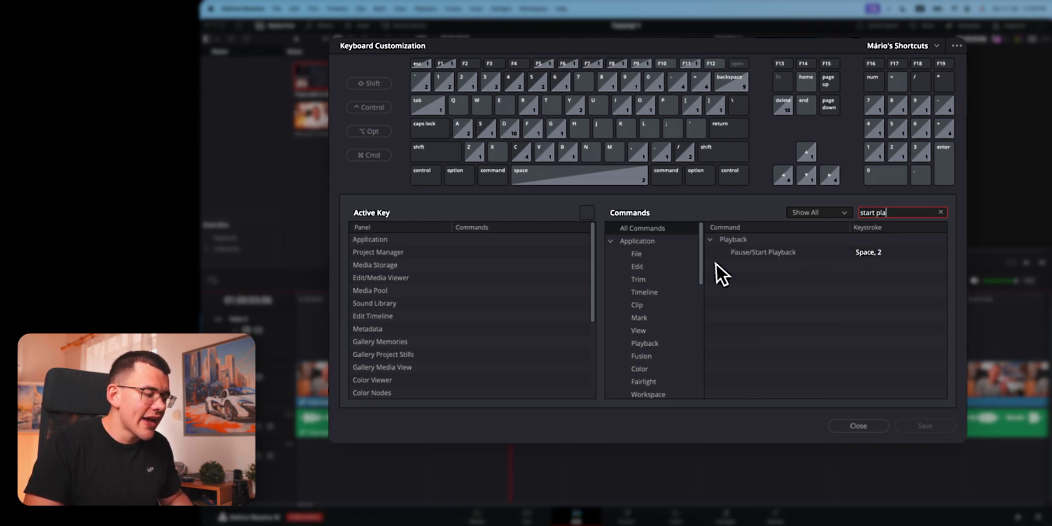
click(871, 255)
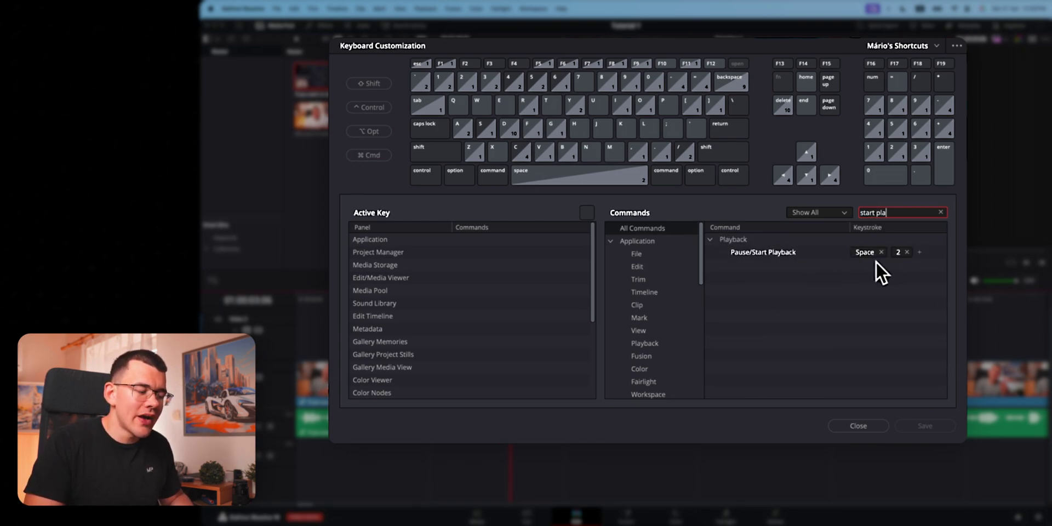
- Search 'del', inspect the Delete Selected and Ripple Delete keystrokes, then close the dialog
click(940, 212)
text(delete)
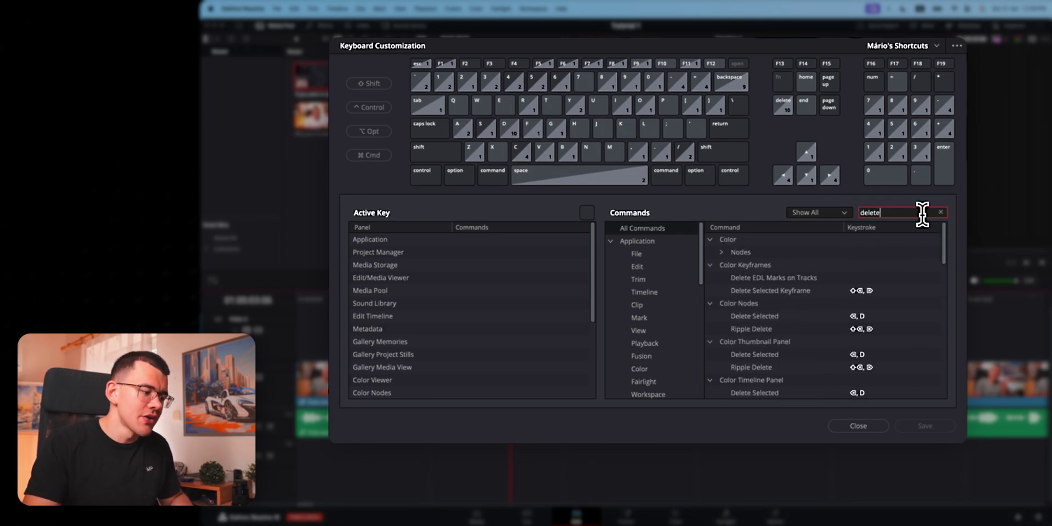
drag(946, 248, 942, 315)
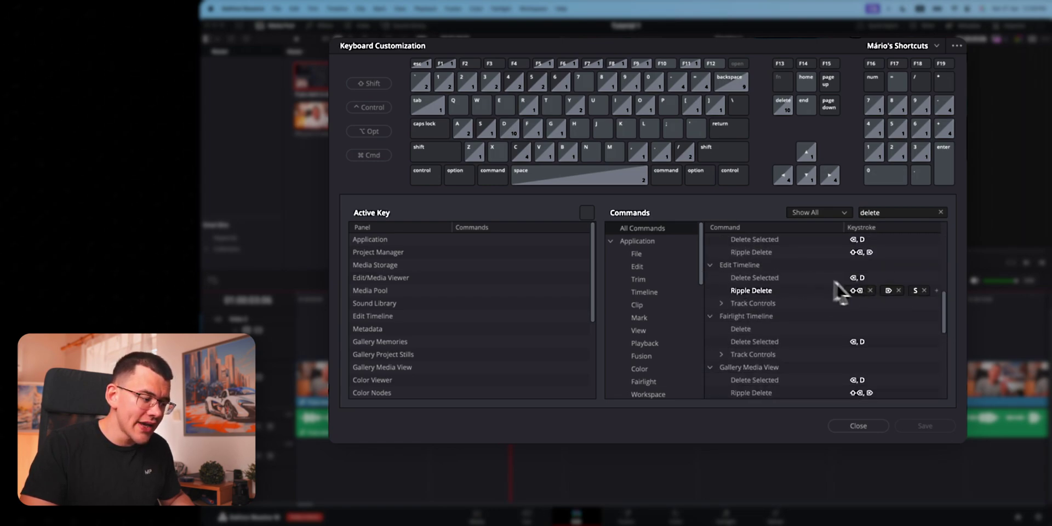
click(751, 277)
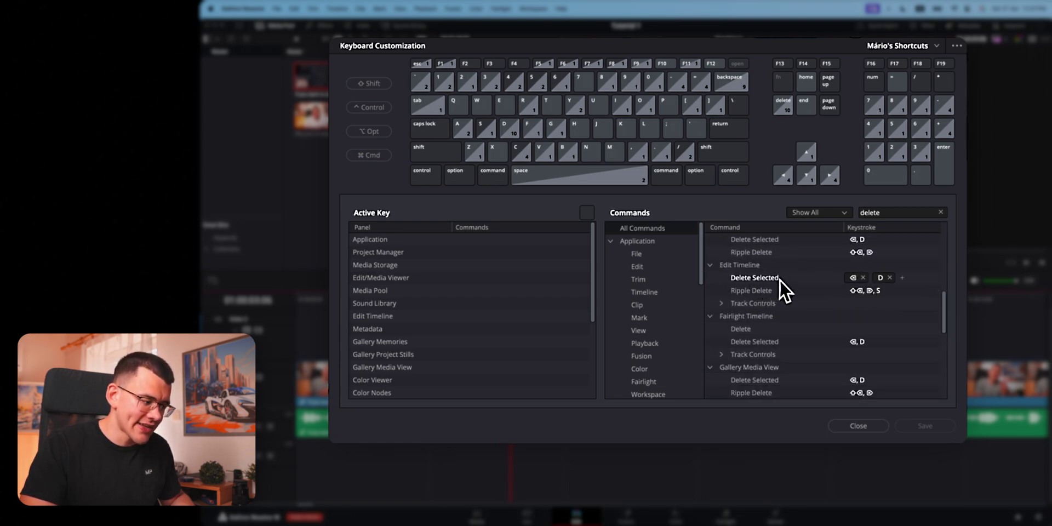
click(771, 291)
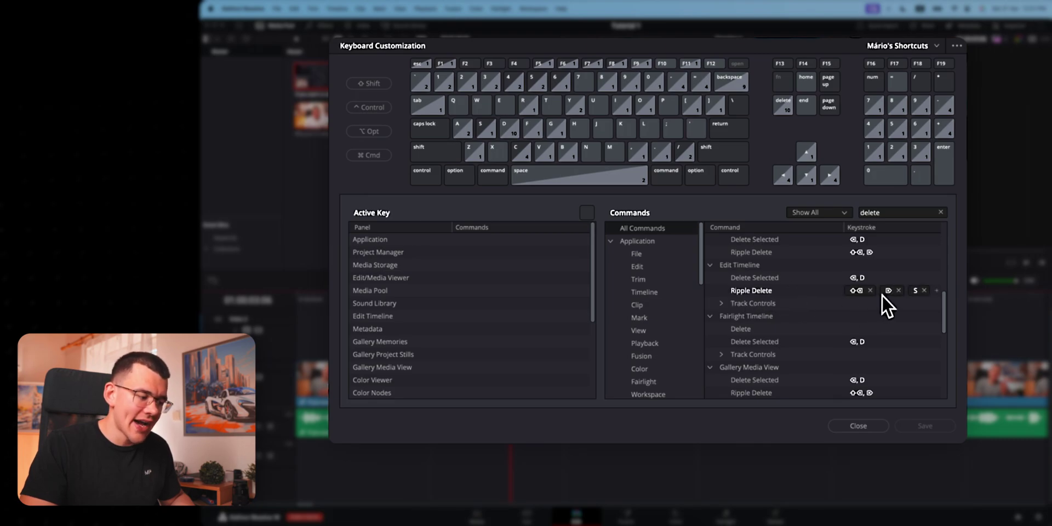
key(Up)
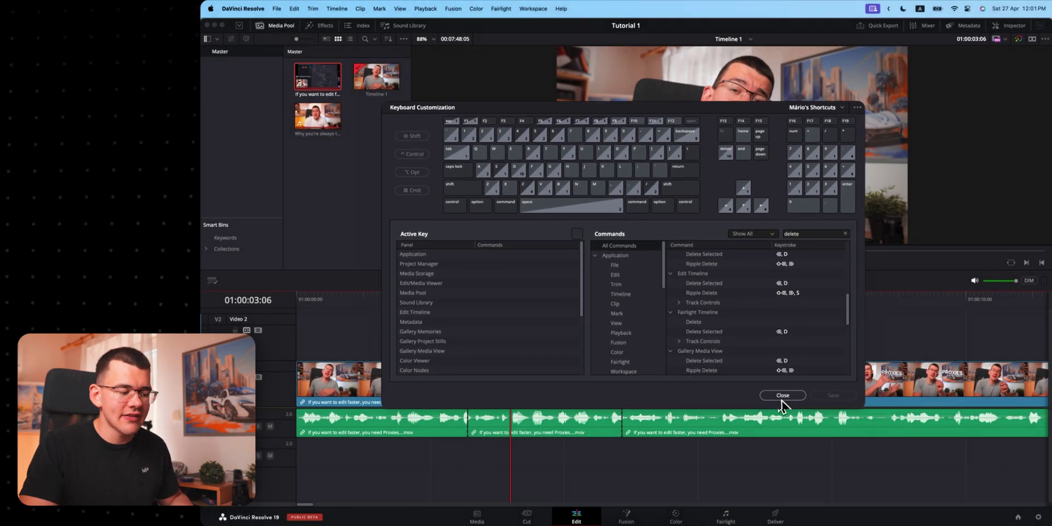
click(782, 395)
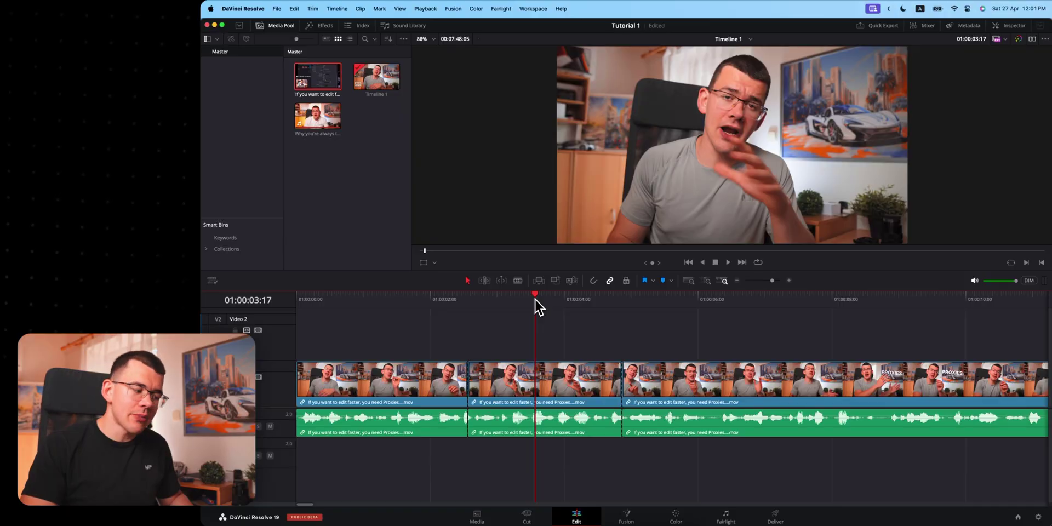
- Play the timeline backwards using the J shortcut
key(j)
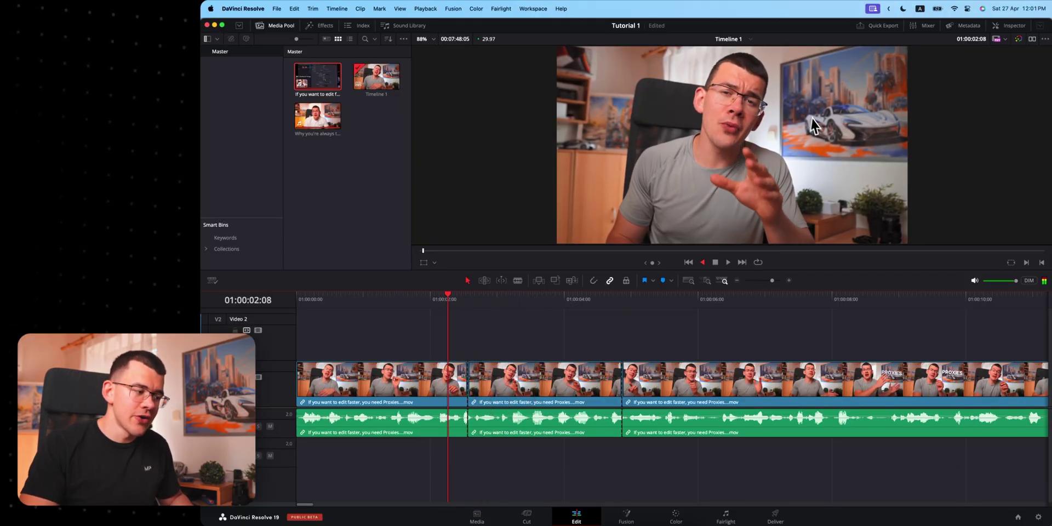
- Stop the reverse playback, then briefly play forward and stop again
key(k)
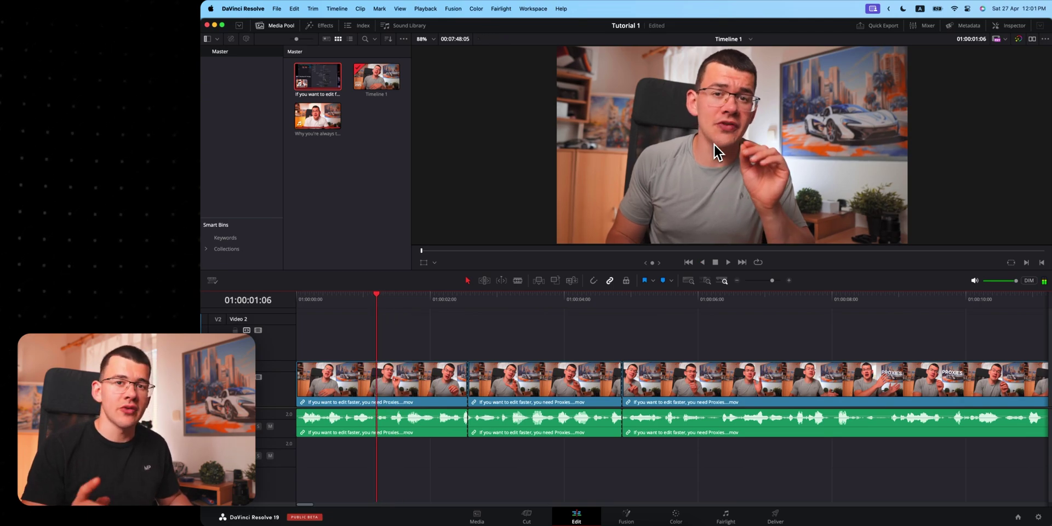
key(l)
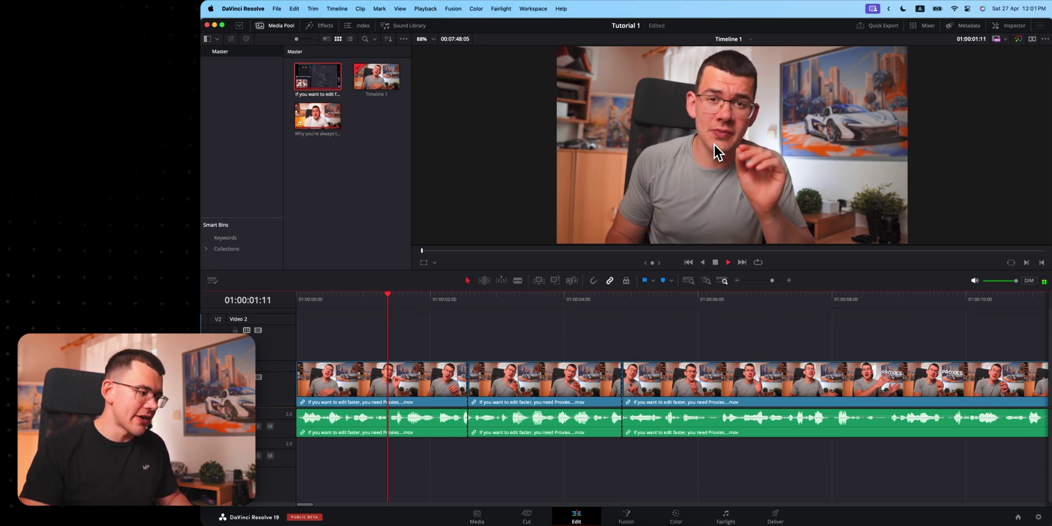
key(k)
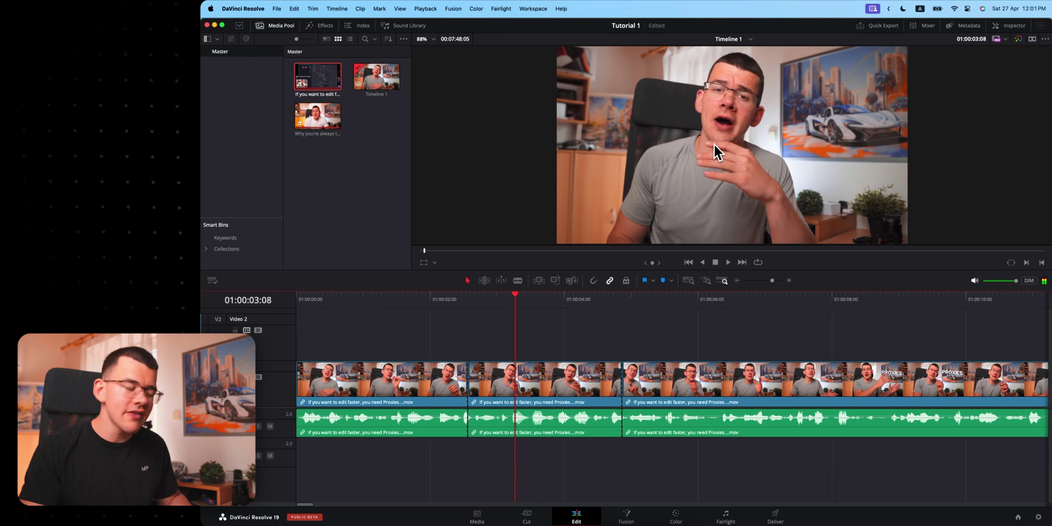
- Play forward at normal, 2x and 4x speed, stop, and place the playhead at 01:00:26:13
key(l)
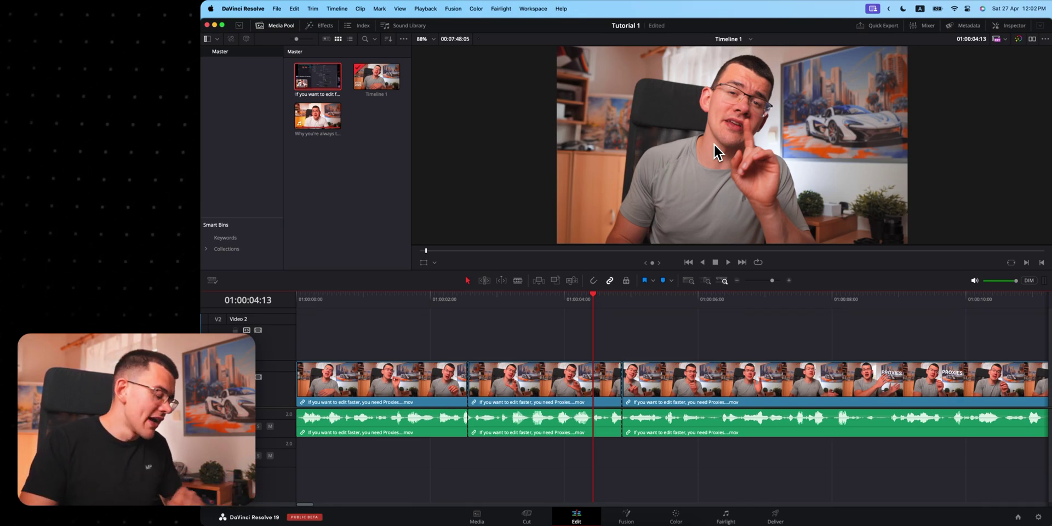
key(l)
key(l)
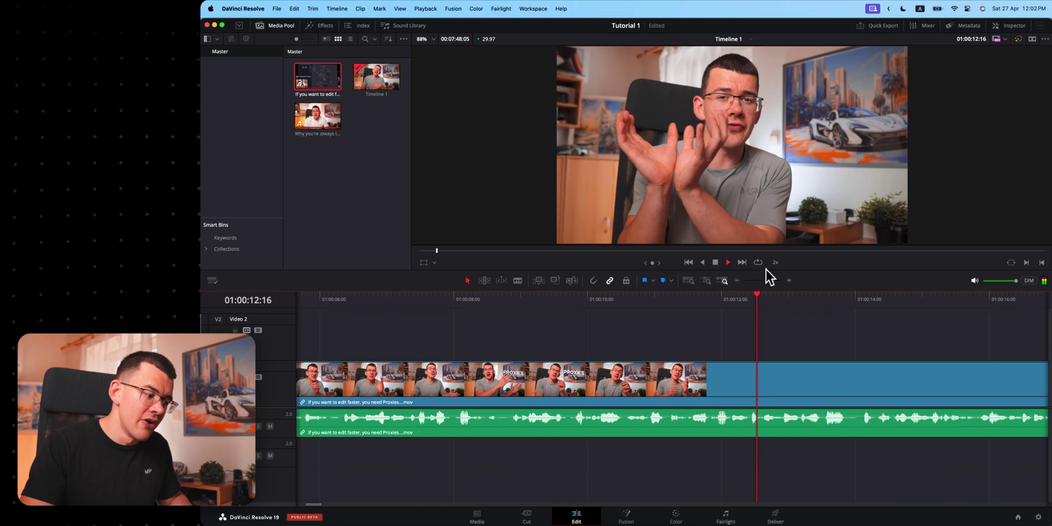
key(l)
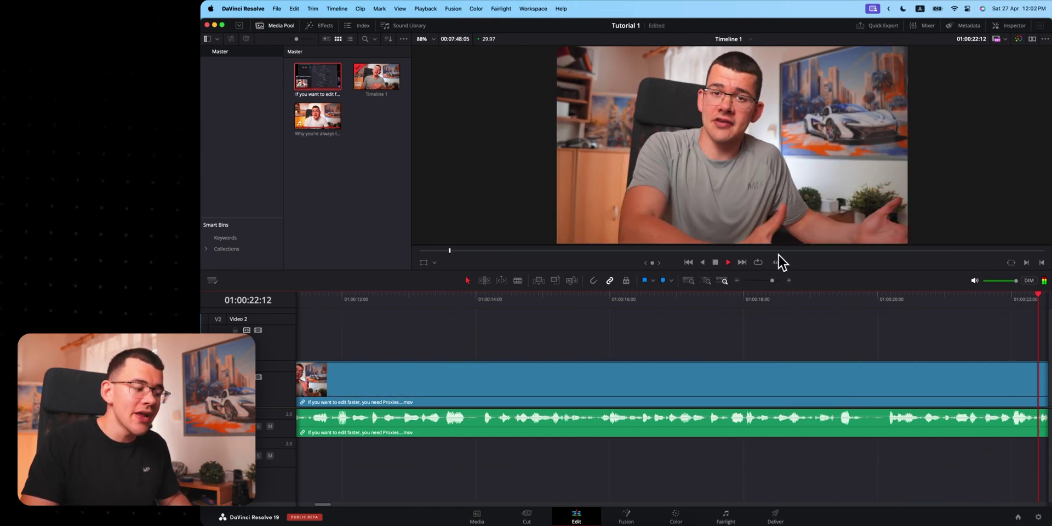
key(space)
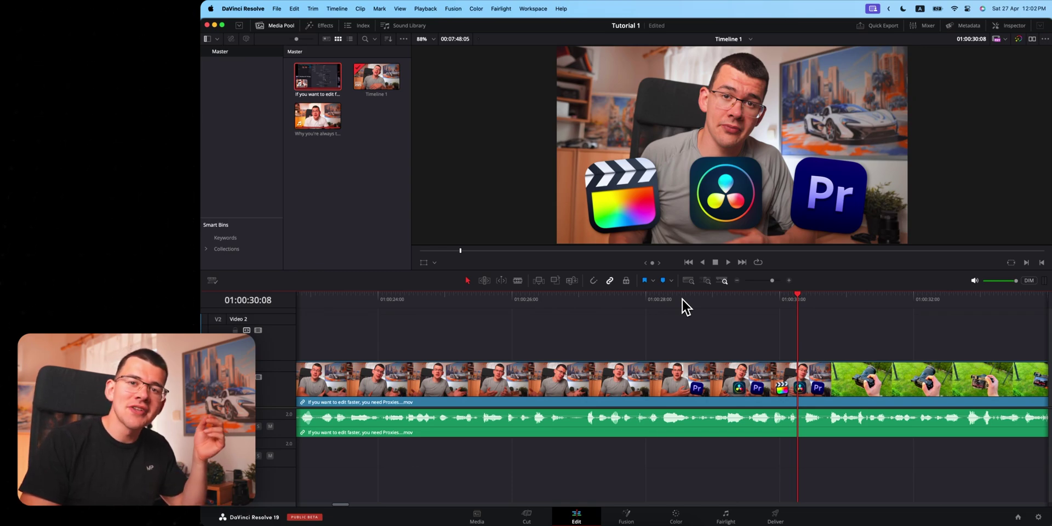
click(534, 296)
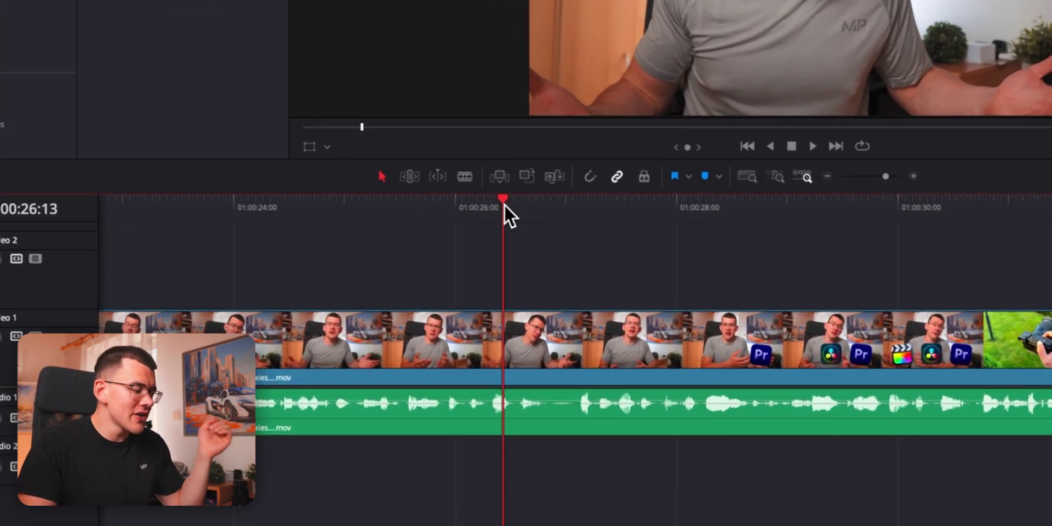
- Cut the talking clip just before 01:00:26 and again at 01:00:28:21
mouse_move(504, 205)
mouse_down()
mouse_move(447, 207)
mouse_move(453, 235)
mouse_move(422, 211)
mouse_move(489, 214)
mouse_up()
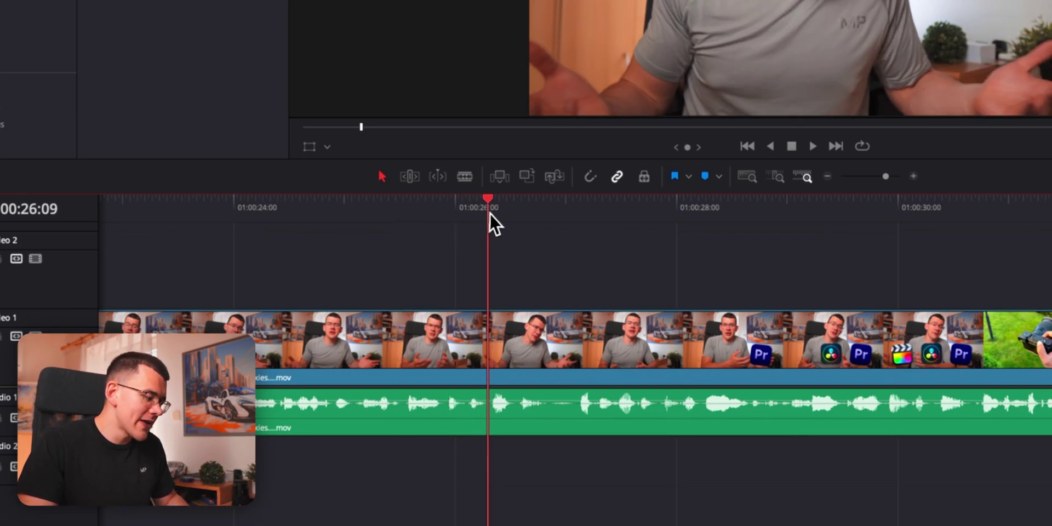
key(ctrl+b)
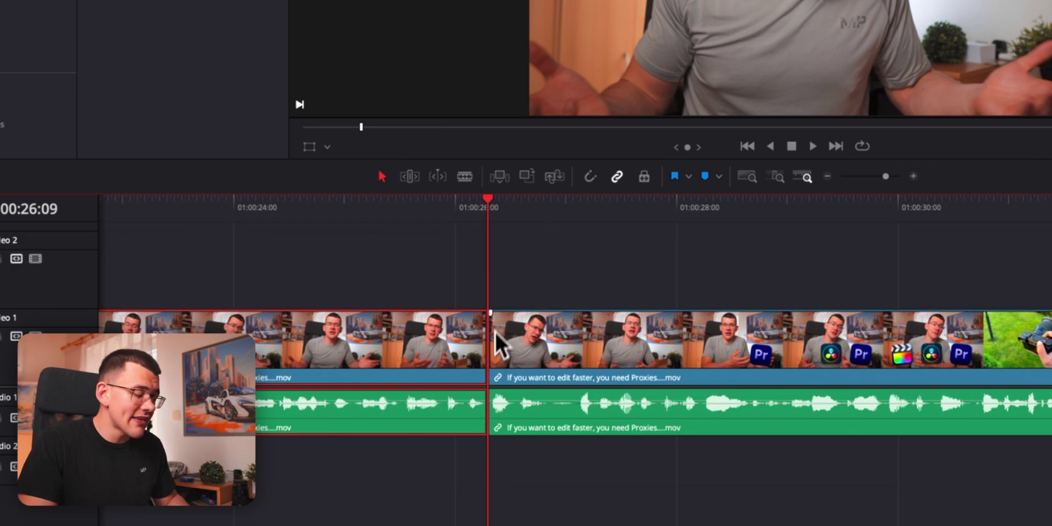
drag(493, 206, 754, 228)
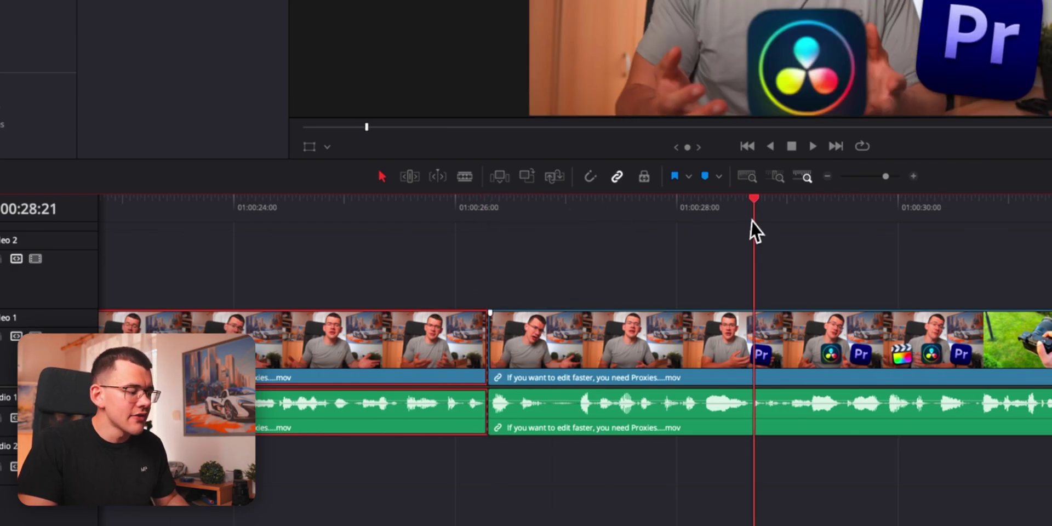
click(753, 325)
key(ctrl+b)
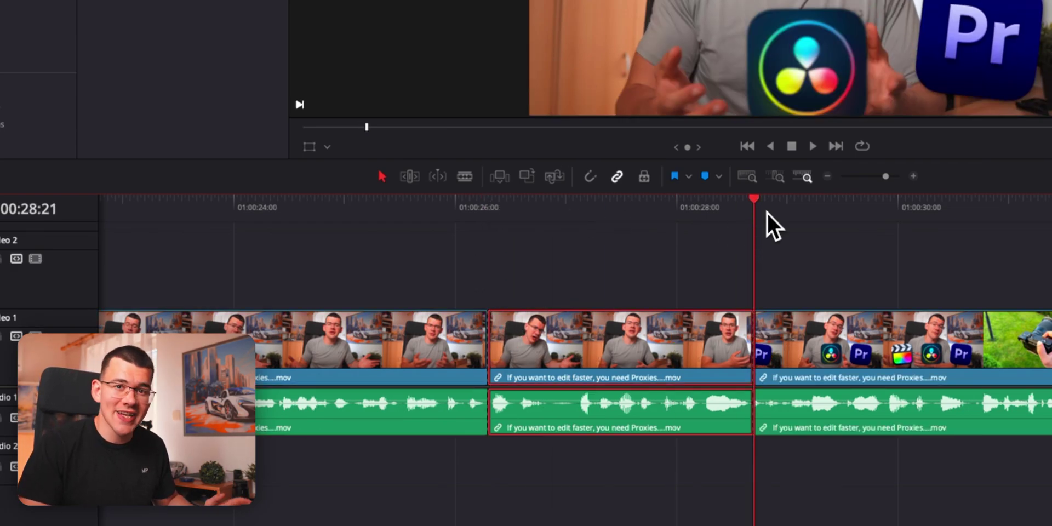
- Ripple-trim the clip's end to 01:00:28:07 and its start to 01:00:26:22
click(701, 204)
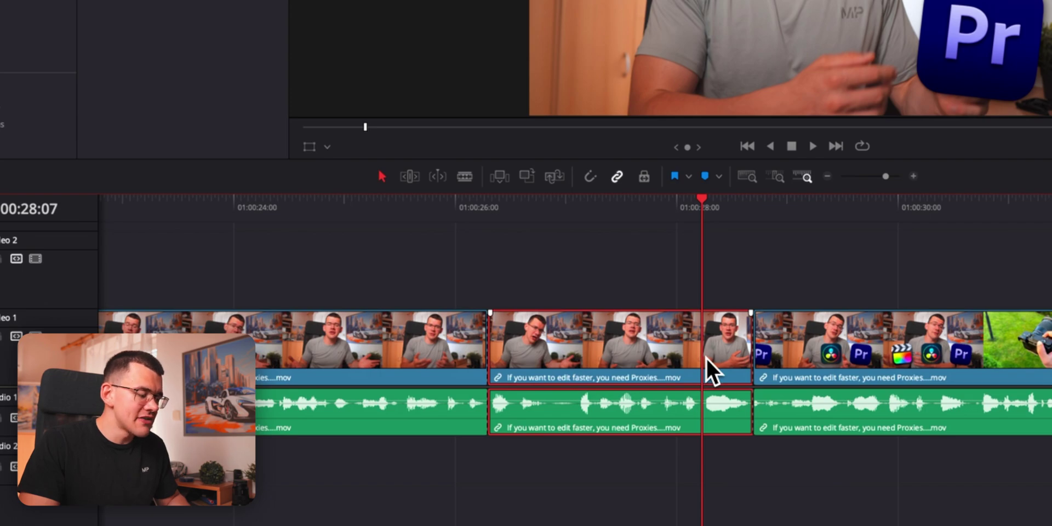
key(shift+])
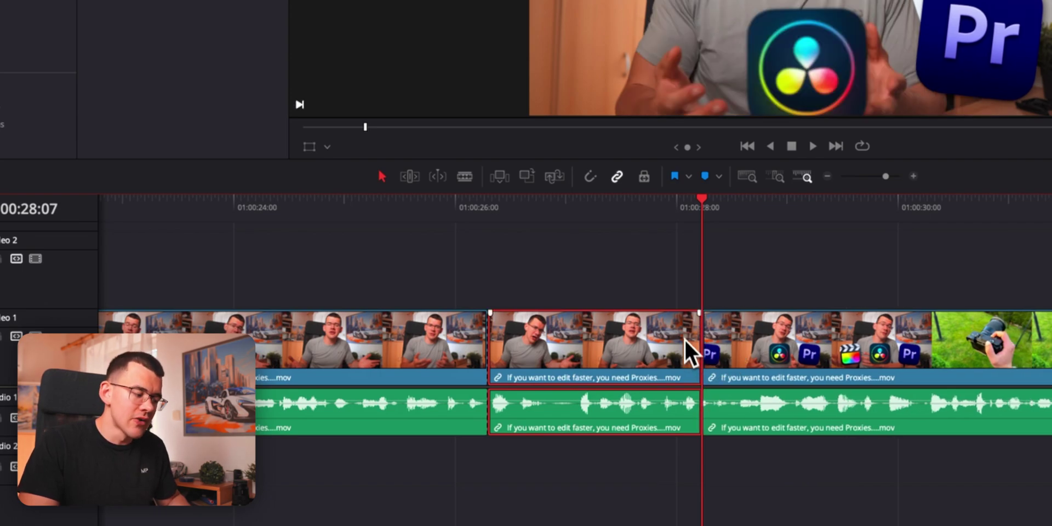
drag(699, 218, 540, 235)
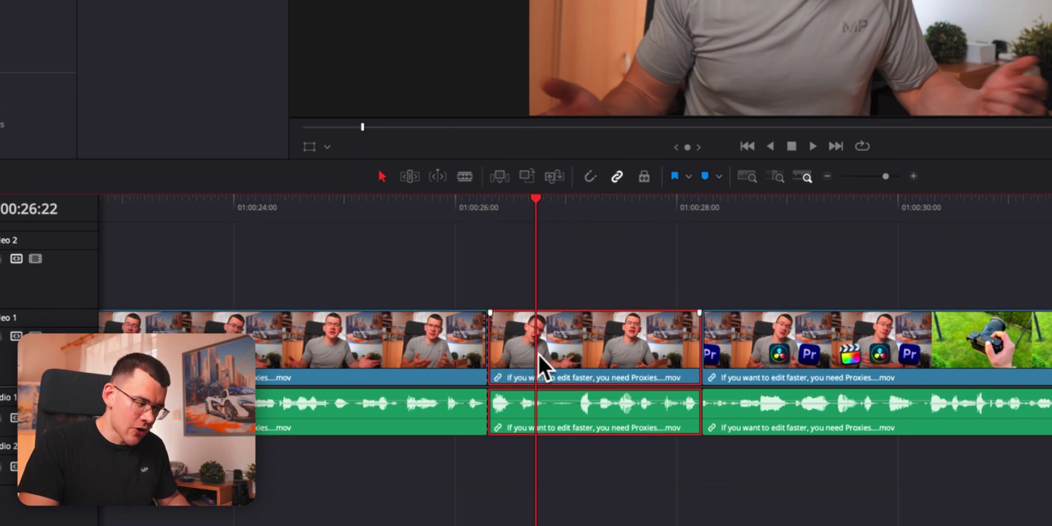
key(shift+[)
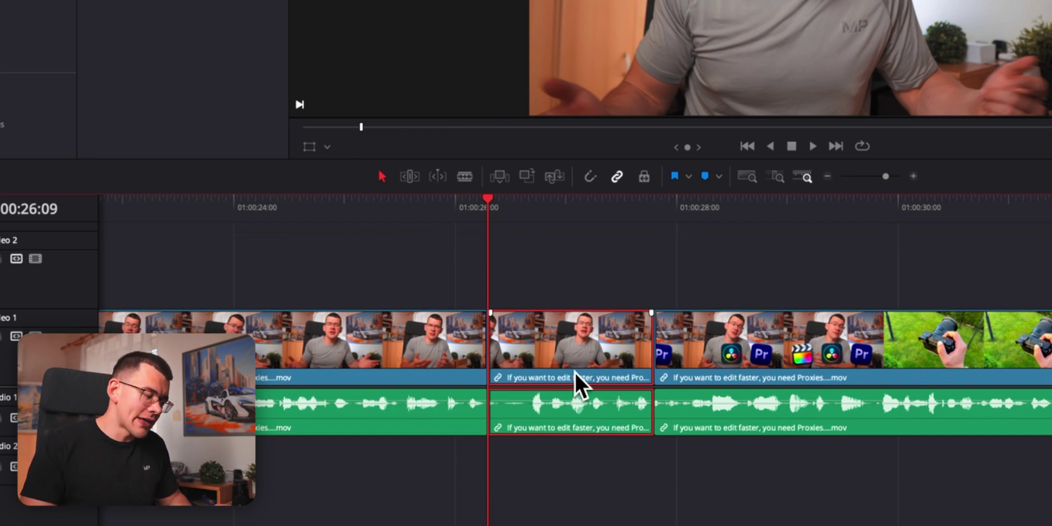
key(BackSpace)
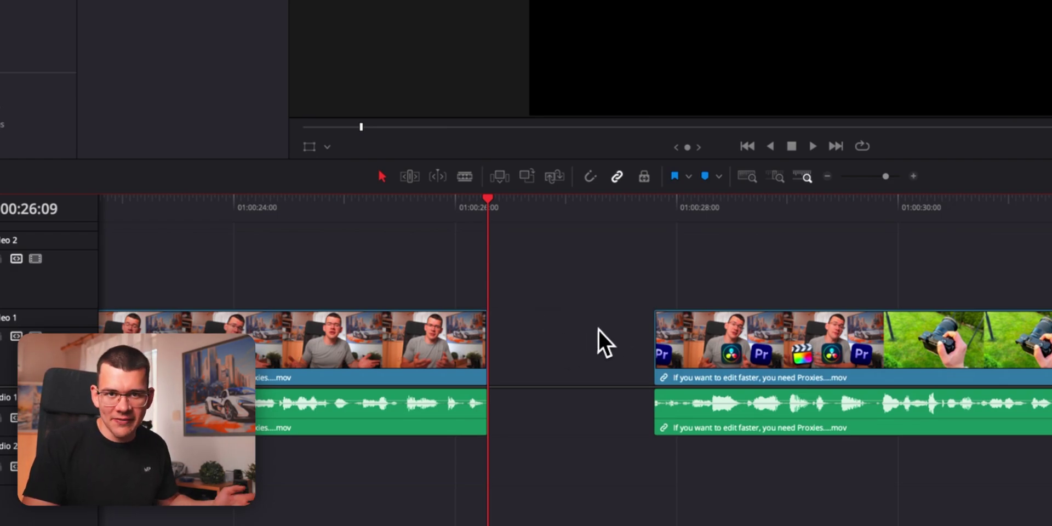
key(ctrl+z)
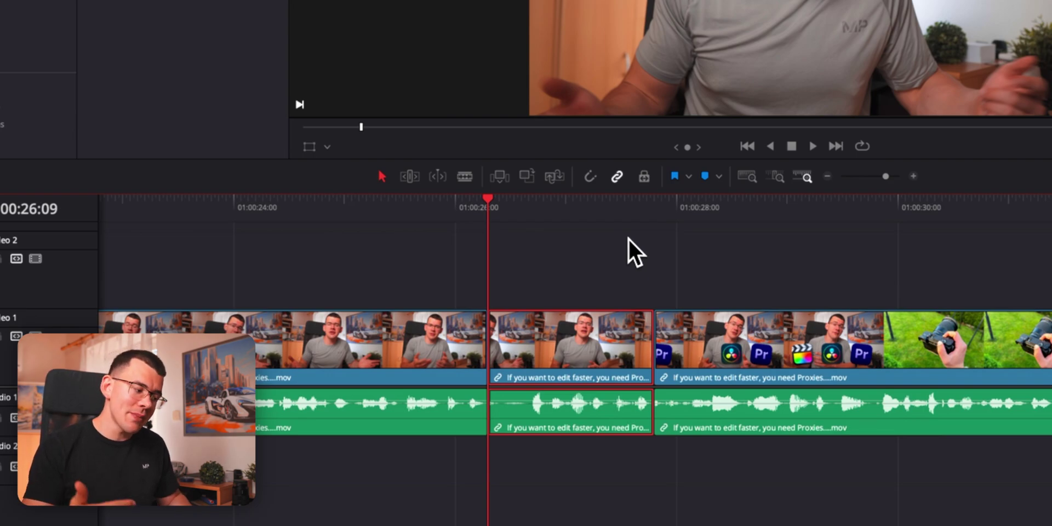
key(Delete)
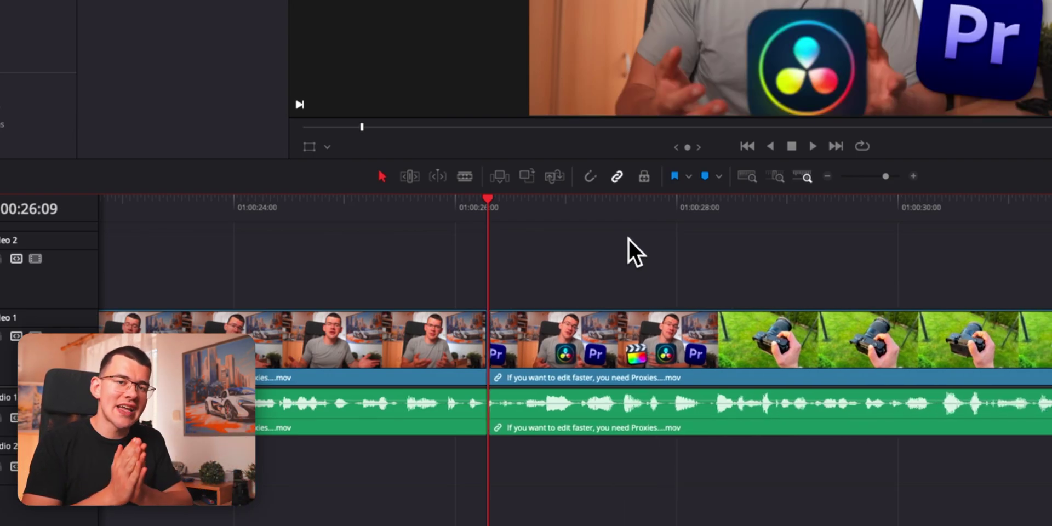
key(ctrl+z)
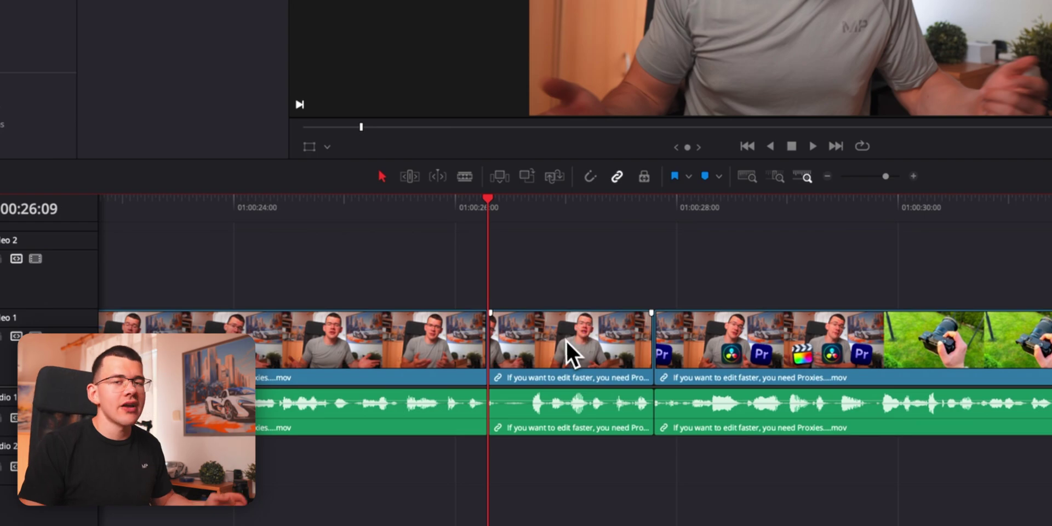
click(564, 341)
key(BackSpace)
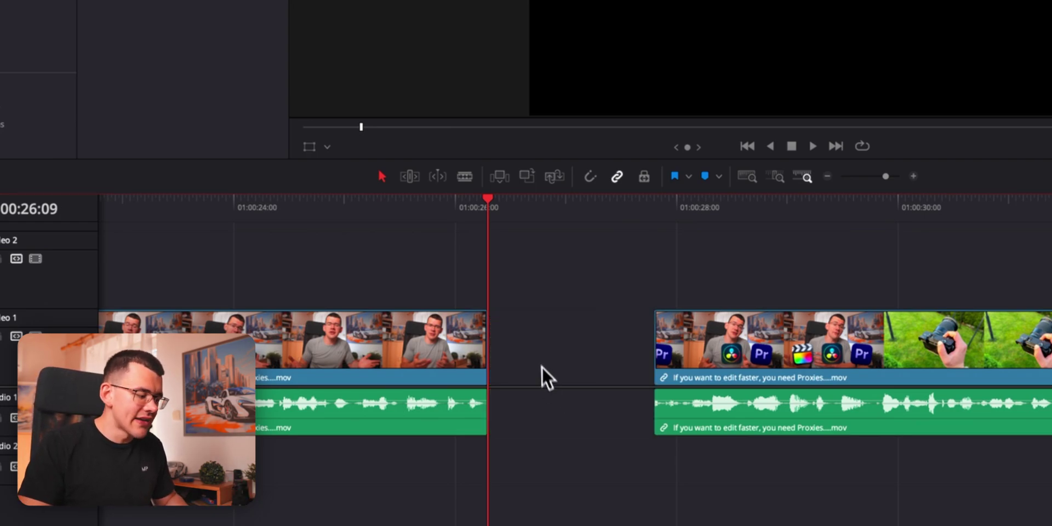
click(542, 367)
key(BackSpace)
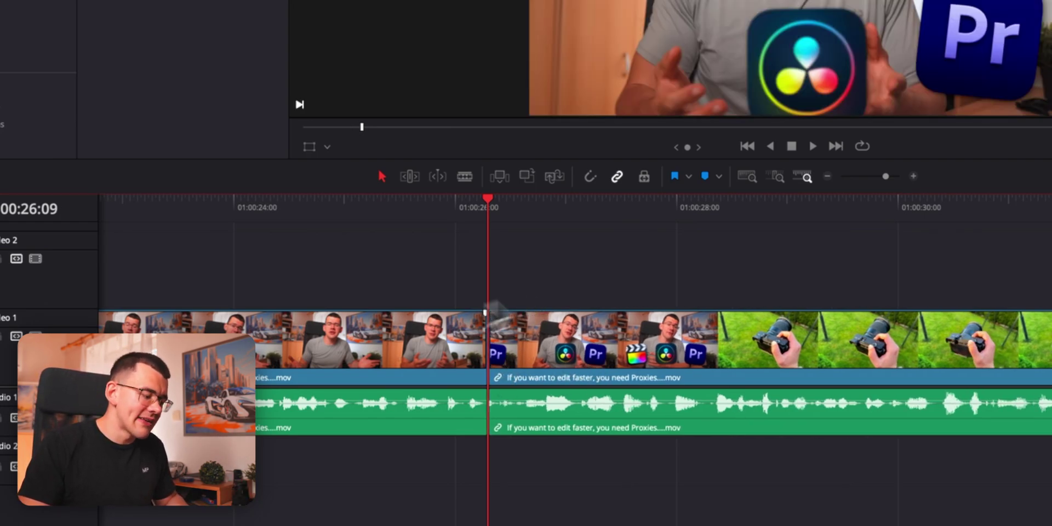
key(ctrl+z)
key(ctrl+z)
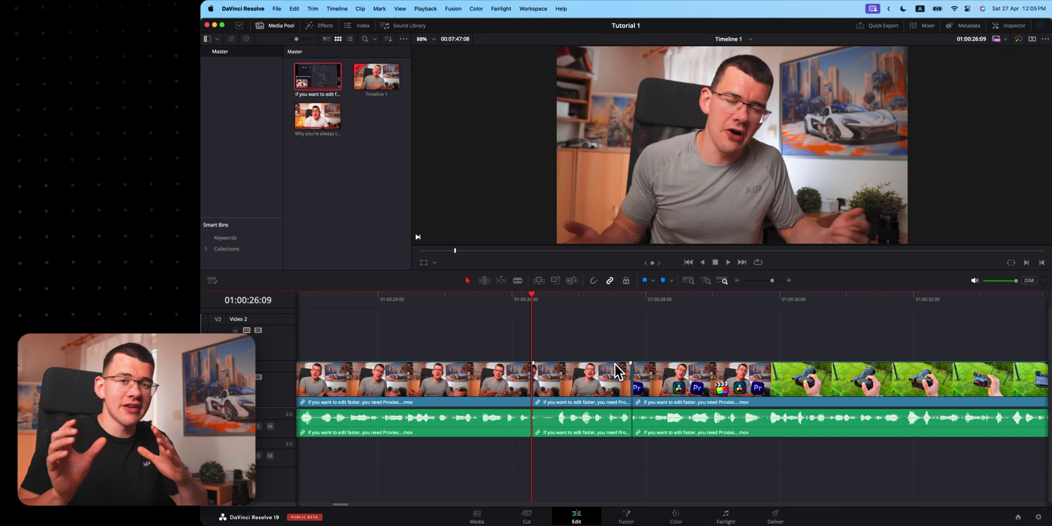
click(618, 371)
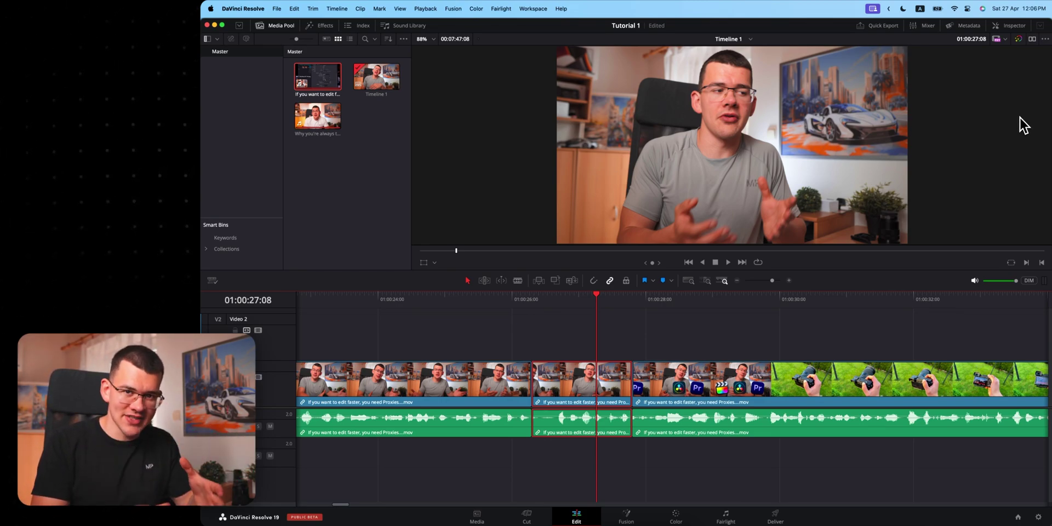
scroll(1024, 125, down, 2)
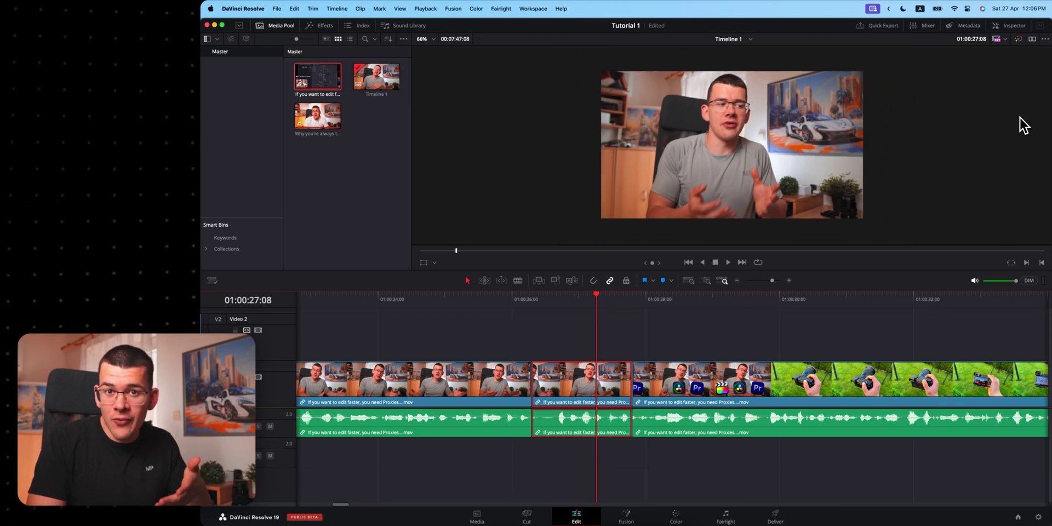
scroll(986, 148, up, 1)
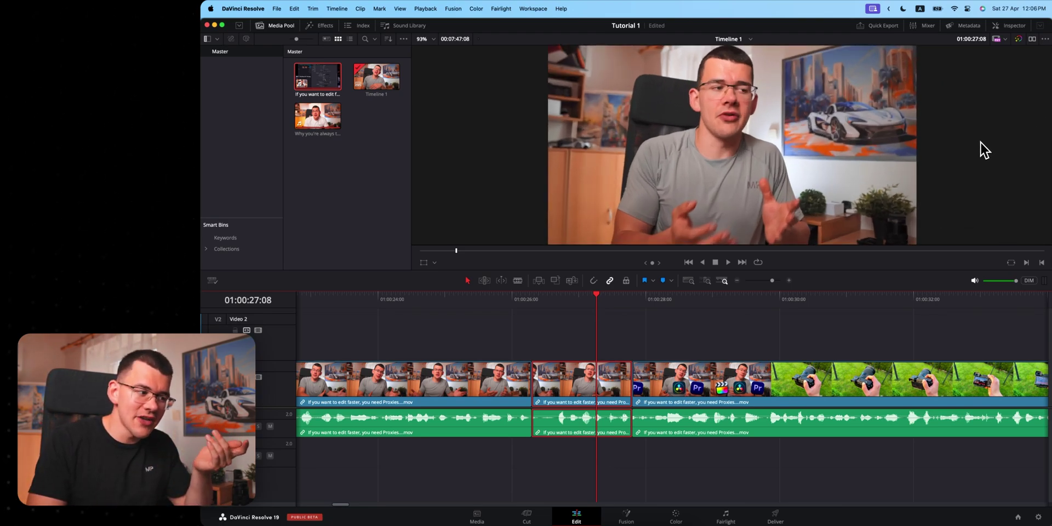
scroll(985, 150, up, 1)
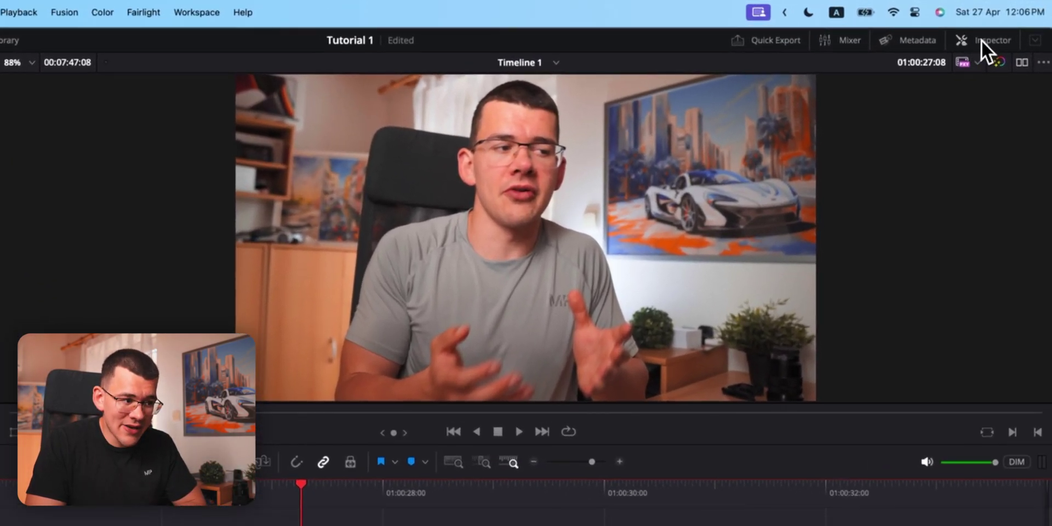
- In the Inspector, enlarge the middle clip's zoom and crop its left side
click(981, 40)
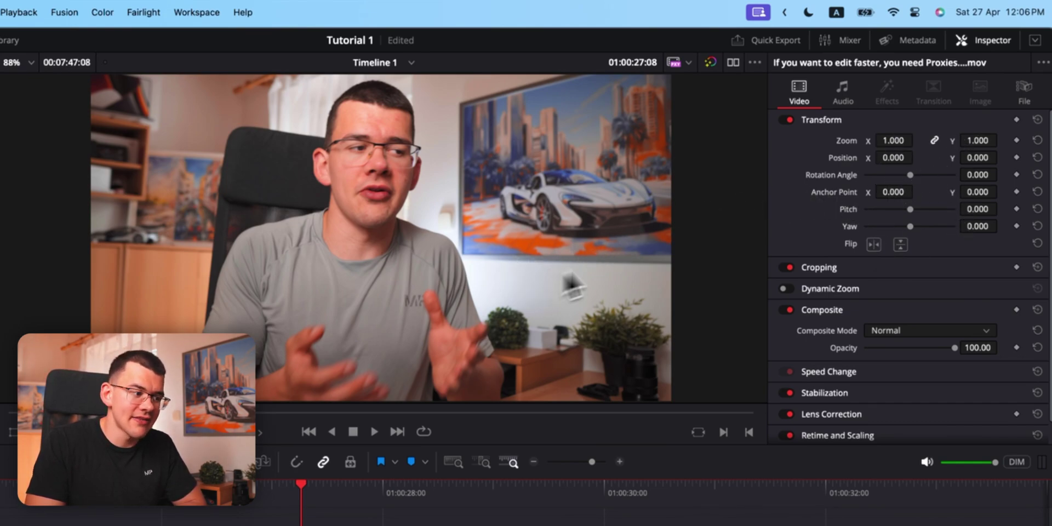
mouse_move(892, 141)
mouse_down()
mouse_move(920, 140)
mouse_move(861, 140)
mouse_move(909, 154)
mouse_move(883, 154)
mouse_up()
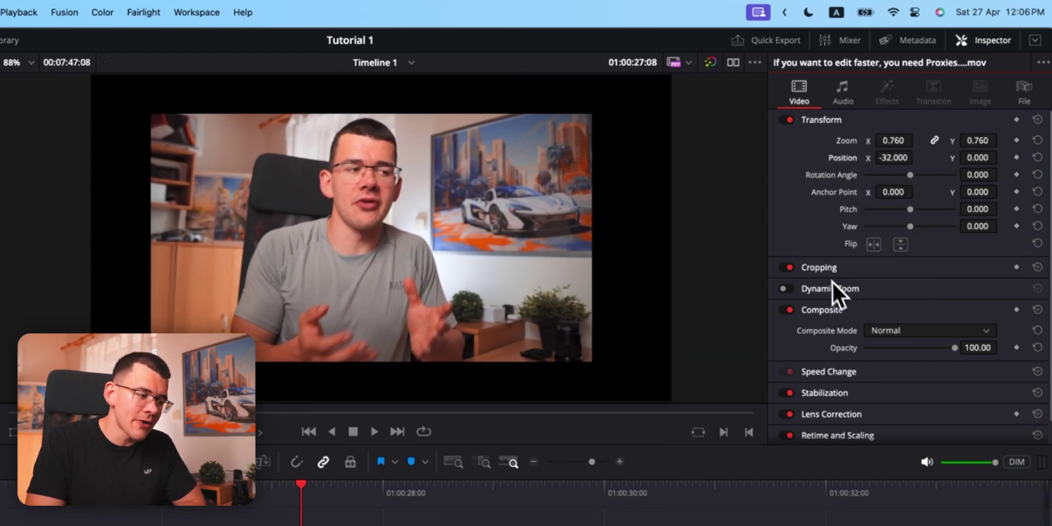
click(828, 269)
drag(866, 289, 829, 293)
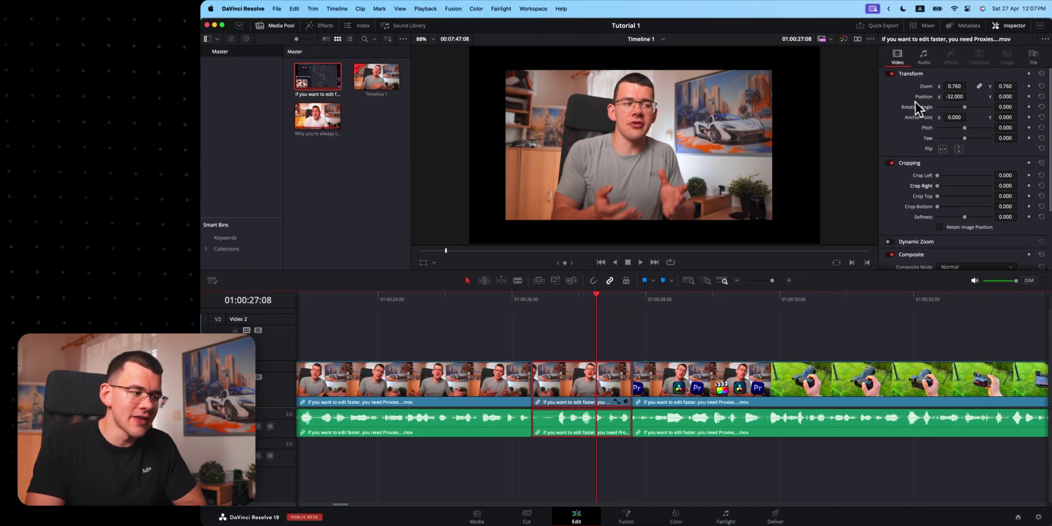
- Reset the clip's position to 0 and zoom to 1.000, then view its audio properties
double_click(923, 97)
double_click(926, 88)
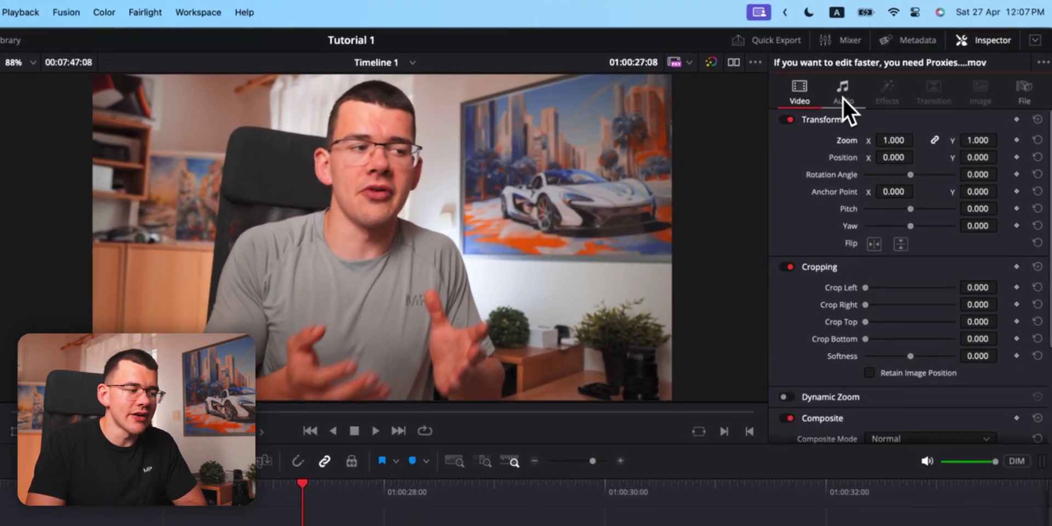
click(923, 55)
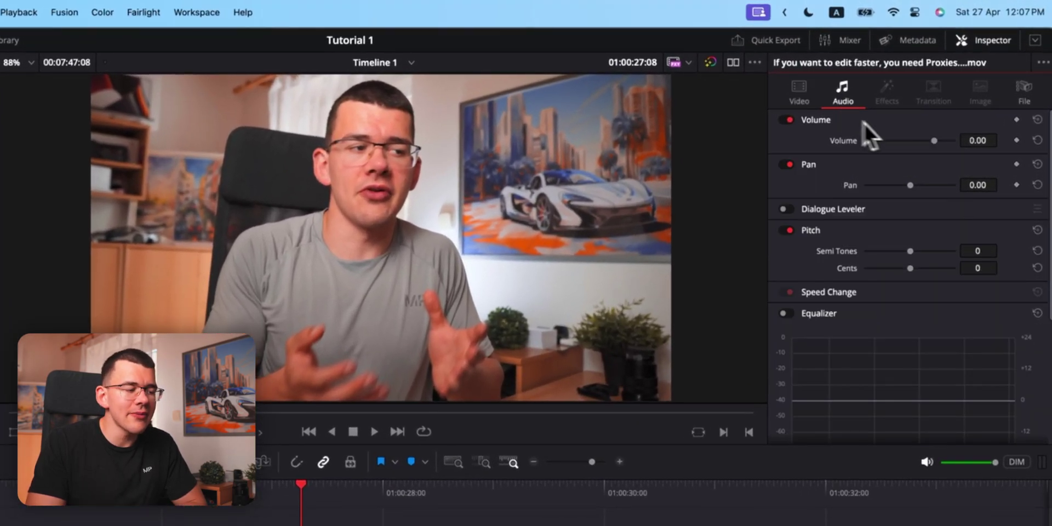